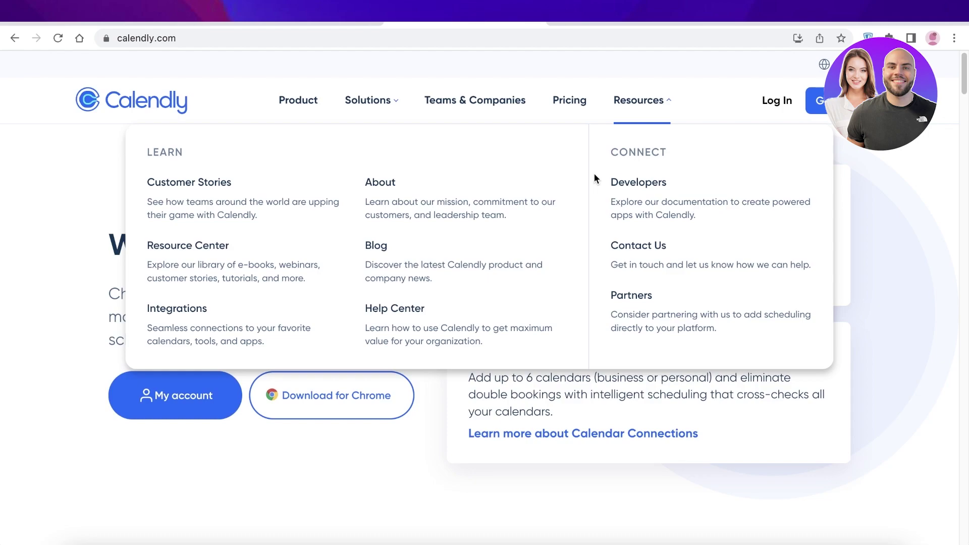
# Open the Calendly product features page and review the four-step explanation of how Calendly works.
pyautogui.click(305, 104)
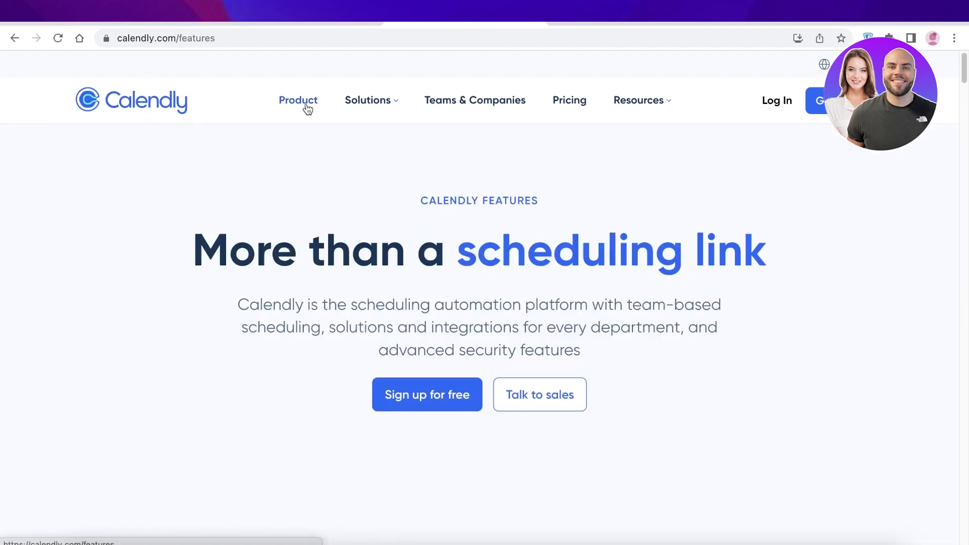
pyautogui.scroll(-4, 820, 255)
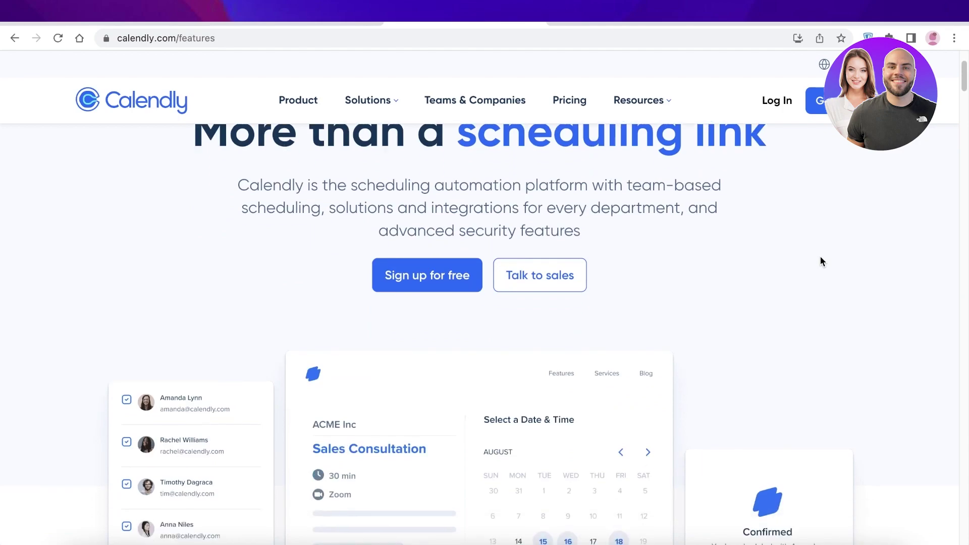
pyautogui.scroll(-15, 820, 255)
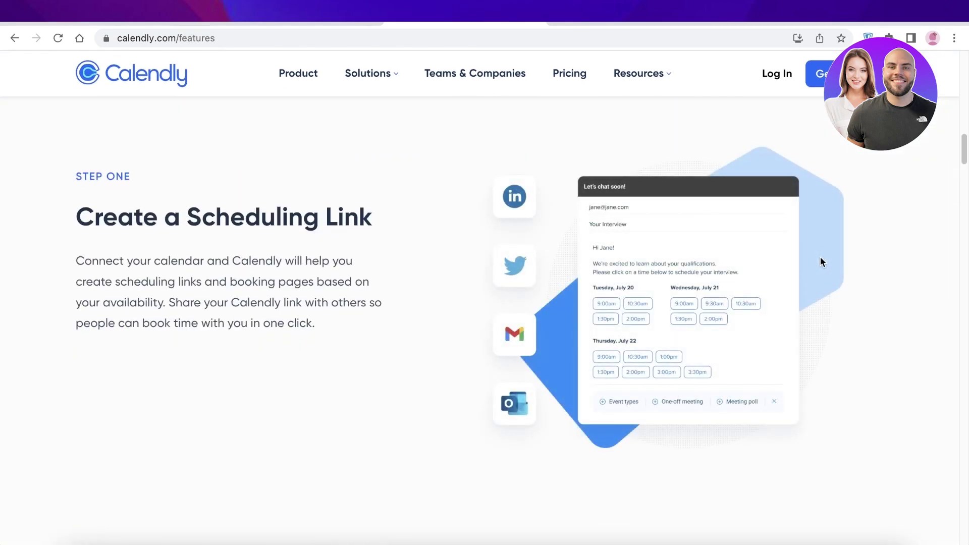
pyautogui.scroll(-5, 819, 256)
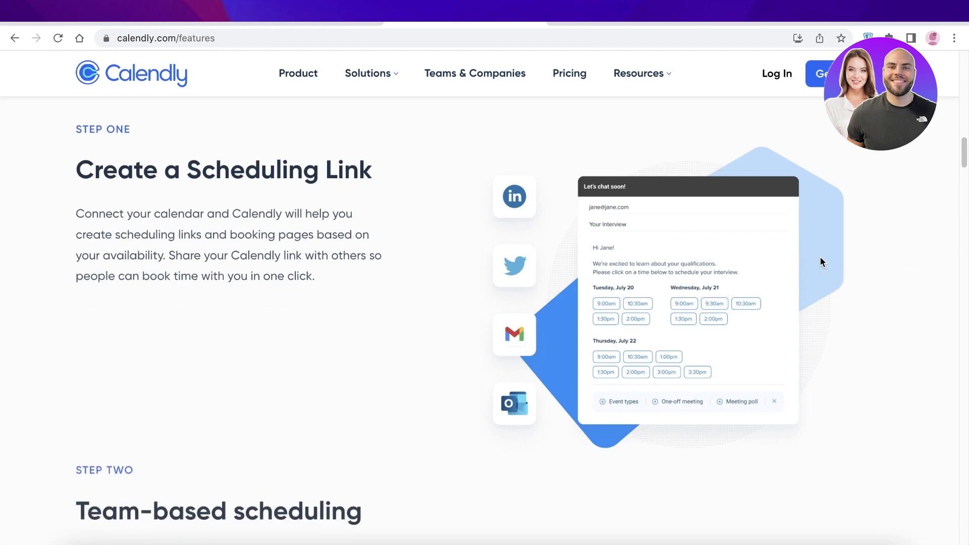
pyautogui.scroll(-4, 820, 259)
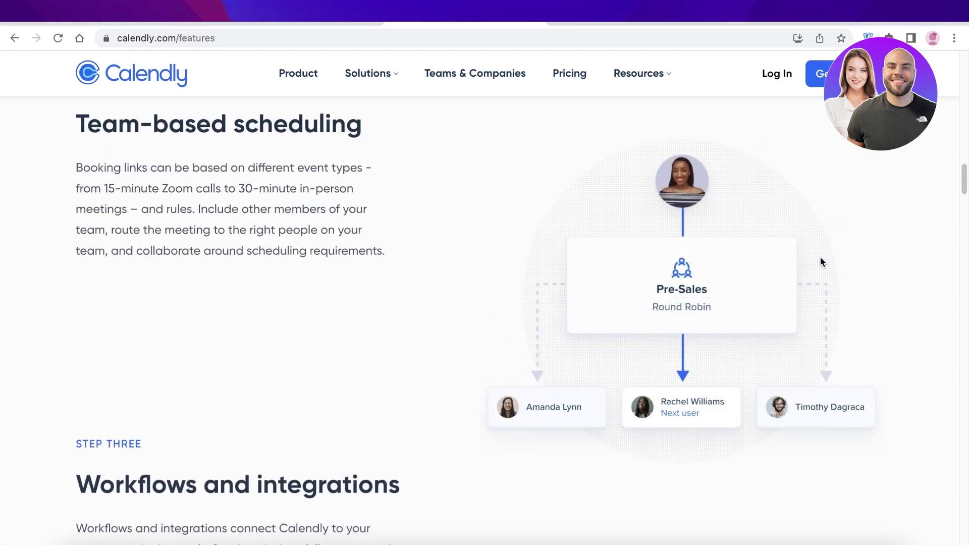
pyautogui.scroll(-1, 821, 262)
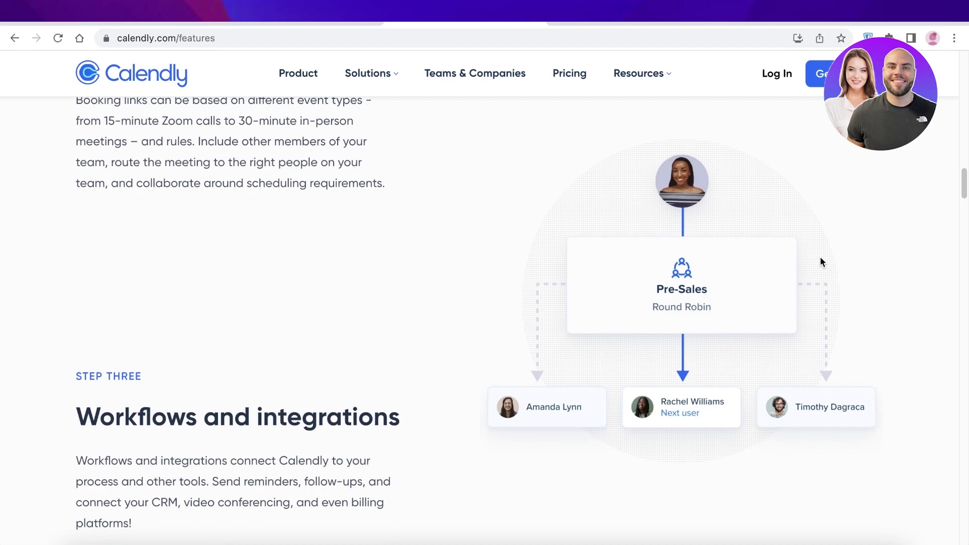
pyautogui.scroll(-8, 821, 262)
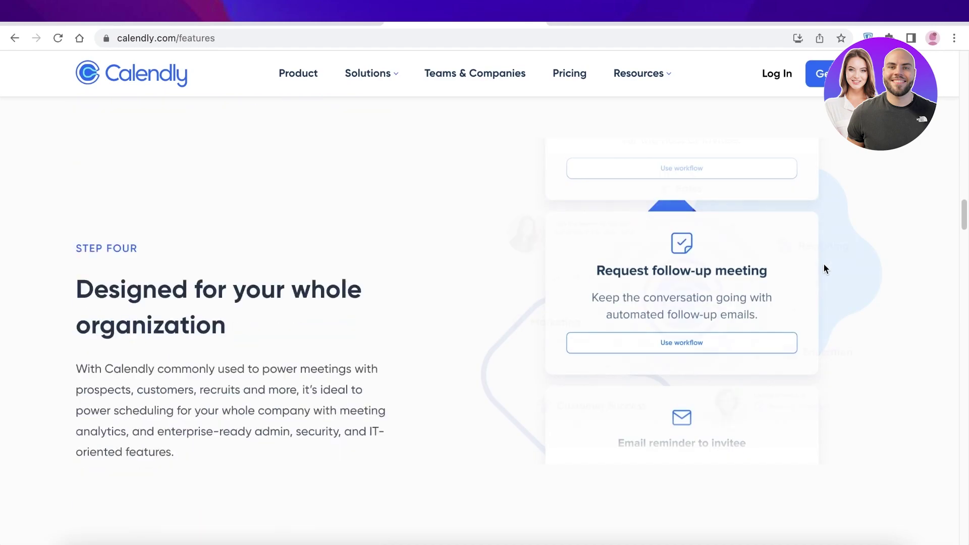
pyautogui.scroll(-6, 824, 268)
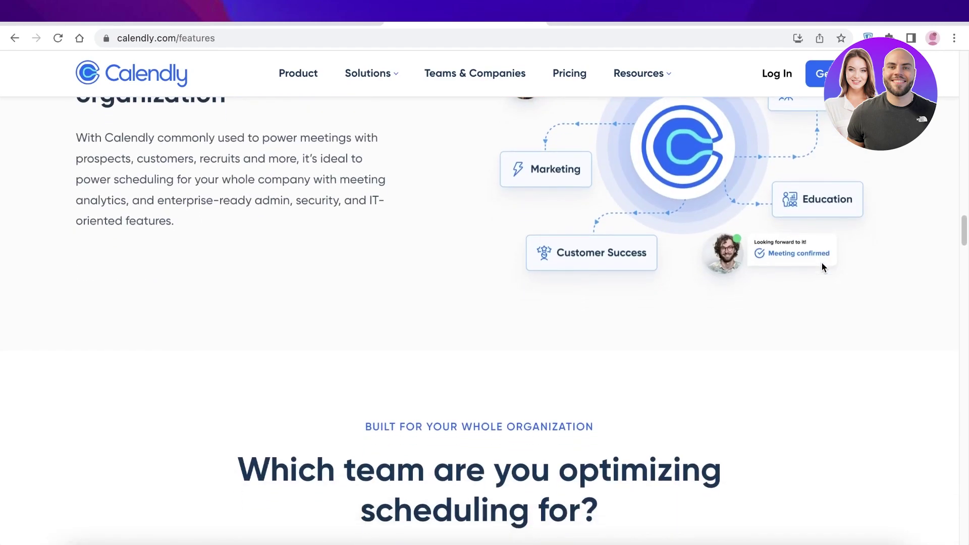
# Examine the team choices for optimizing scheduling and the core features offered for sales teams.
pyautogui.scroll(-4, 822, 266)
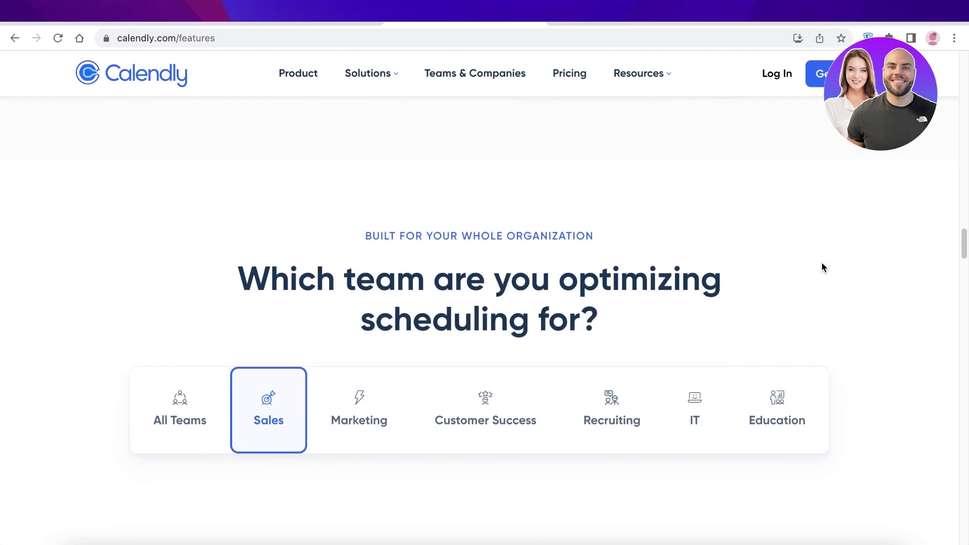
pyautogui.scroll(-5, 823, 268)
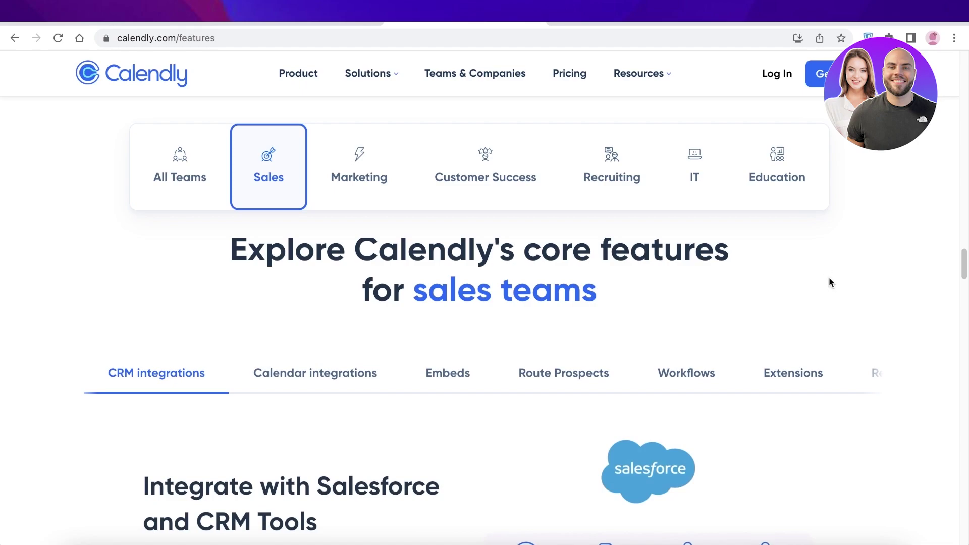
pyautogui.scroll(-3, 828, 276)
pyautogui.scroll(7, 829, 276)
pyautogui.scroll(-2, 829, 277)
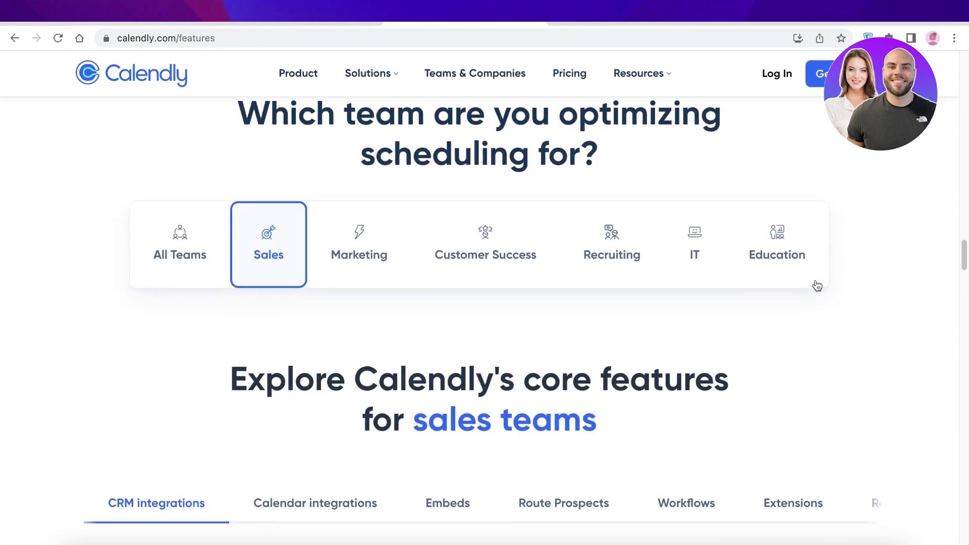
pyautogui.scroll(-3, 817, 287)
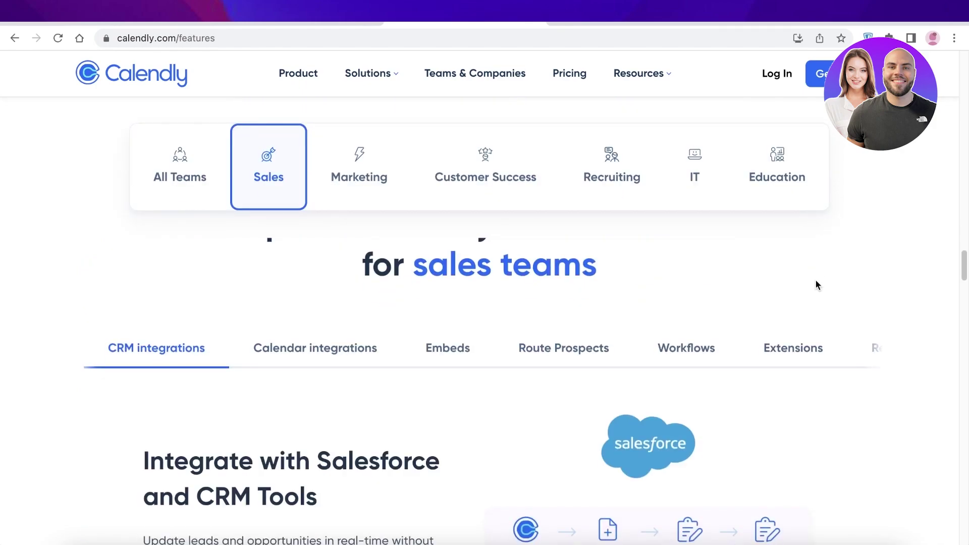
pyautogui.scroll(-3, 816, 280)
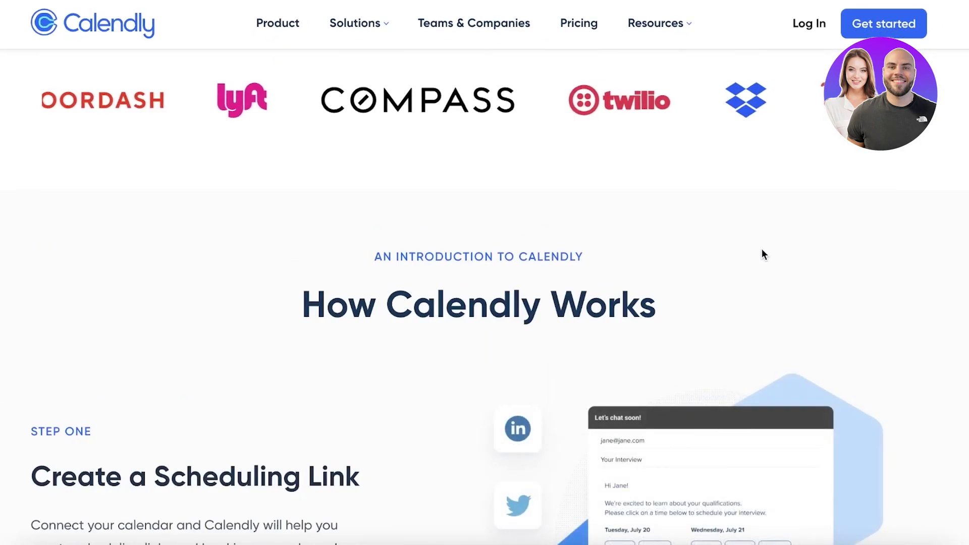
# Sign up with the first listed Google account and allow Calendly access to its Google Calendar.
pyautogui.scroll(10, 757, 250)
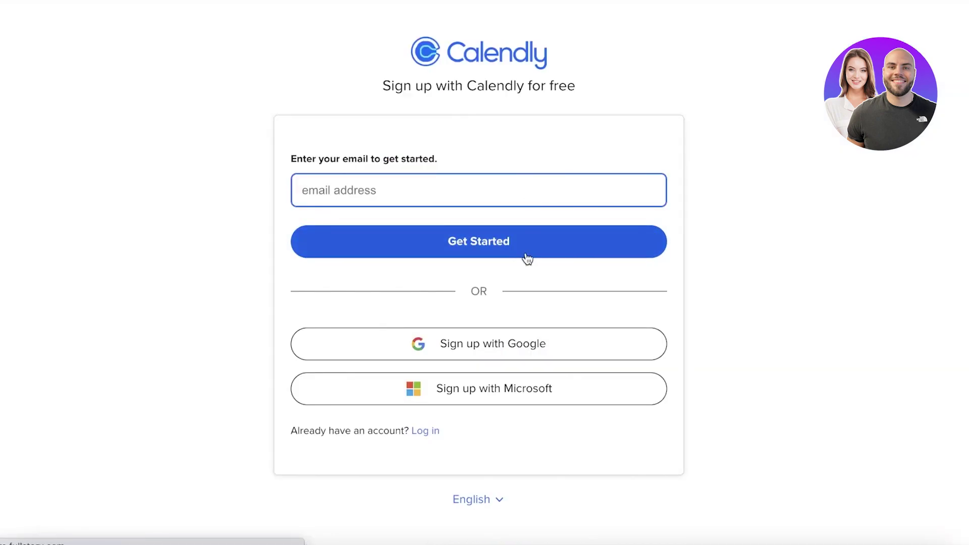
pyautogui.click(368, 341)
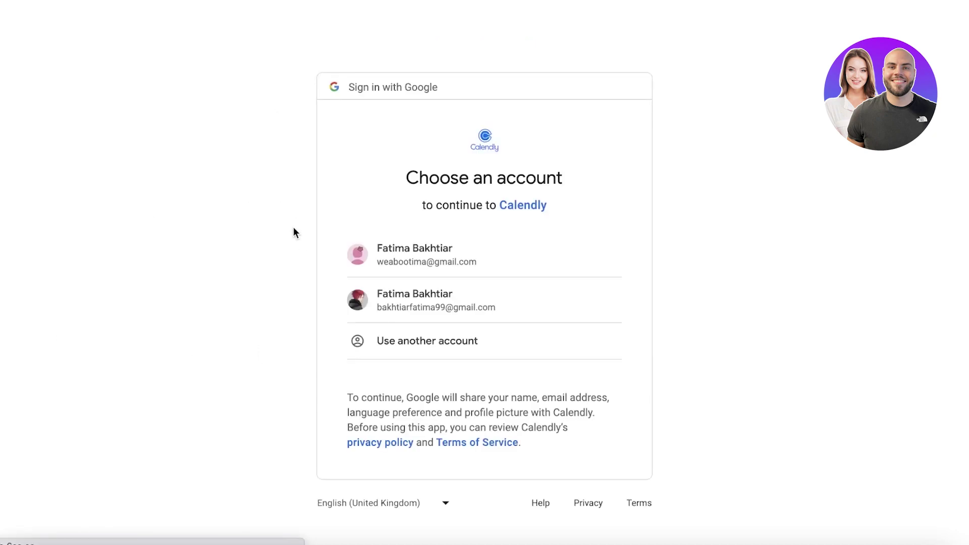
pyautogui.click(392, 257)
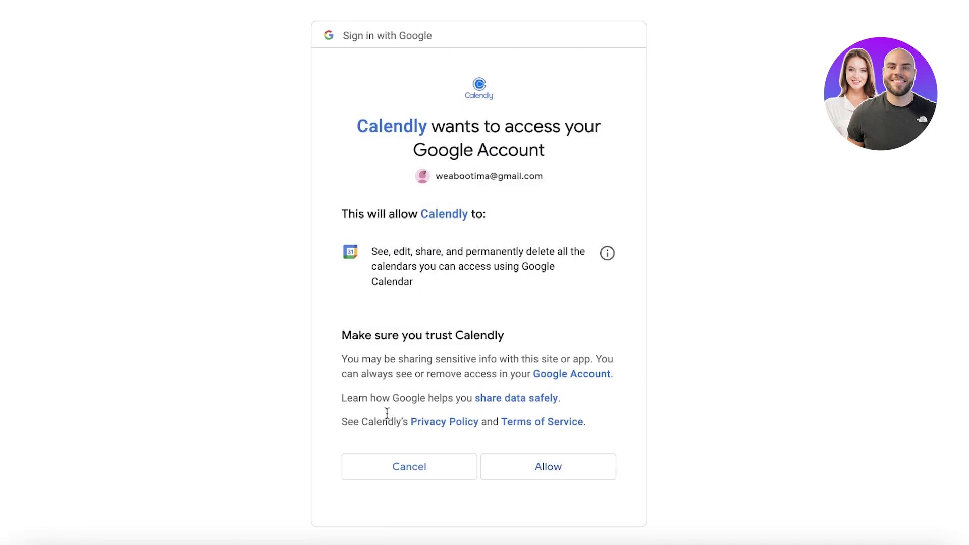
pyautogui.click(520, 482)
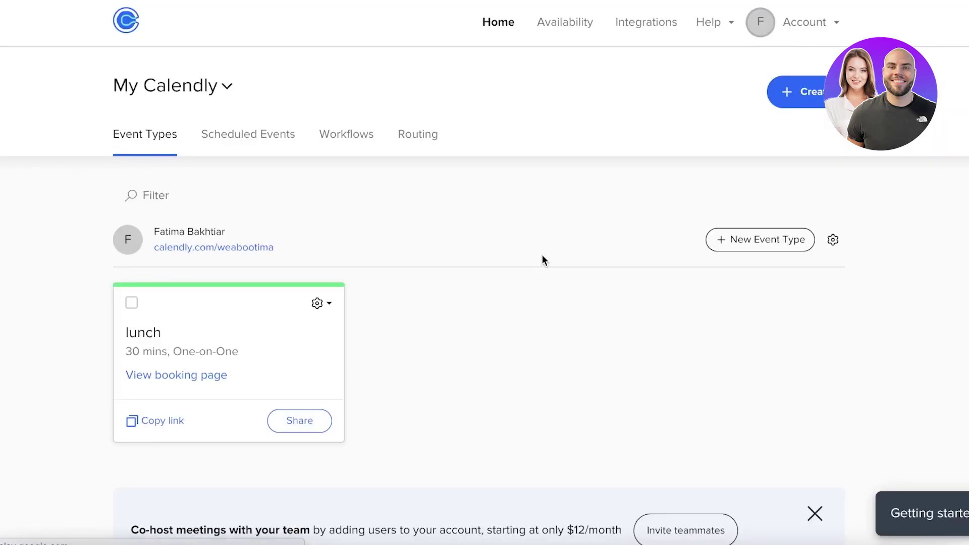
# Delete the existing 30-minute one-on-one event type "lunch".
pyautogui.click(132, 302)
pyautogui.click(238, 525)
pyautogui.click(510, 212)
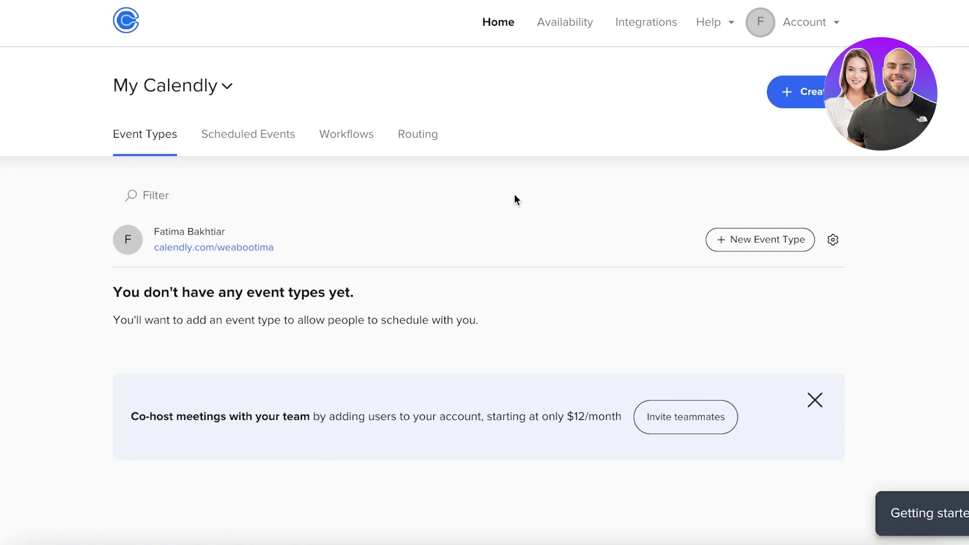
# Open the account settings and replace the profile name with the new full name.
pyautogui.click(760, 22)
pyautogui.click(684, 57)
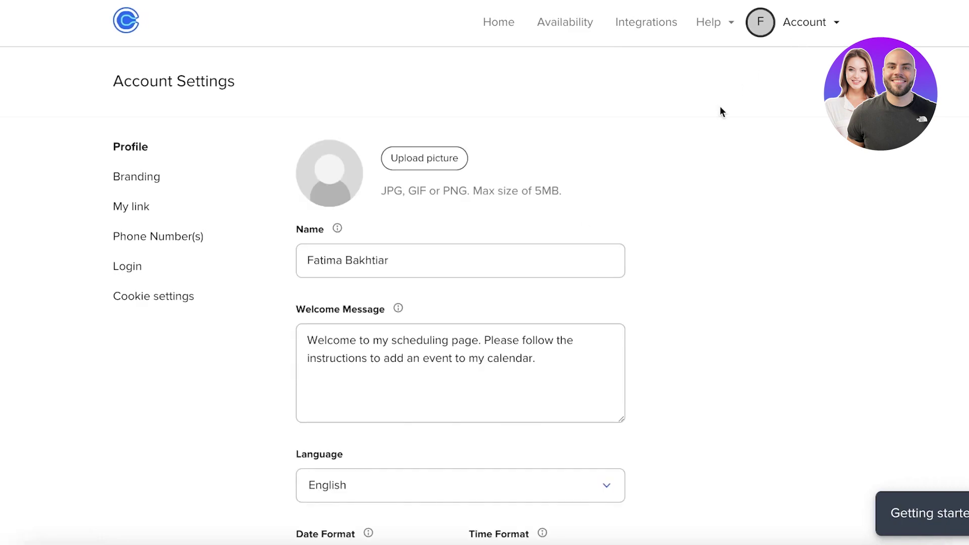
pyautogui.click(338, 256)
pyautogui.tripleClick(338, 256)
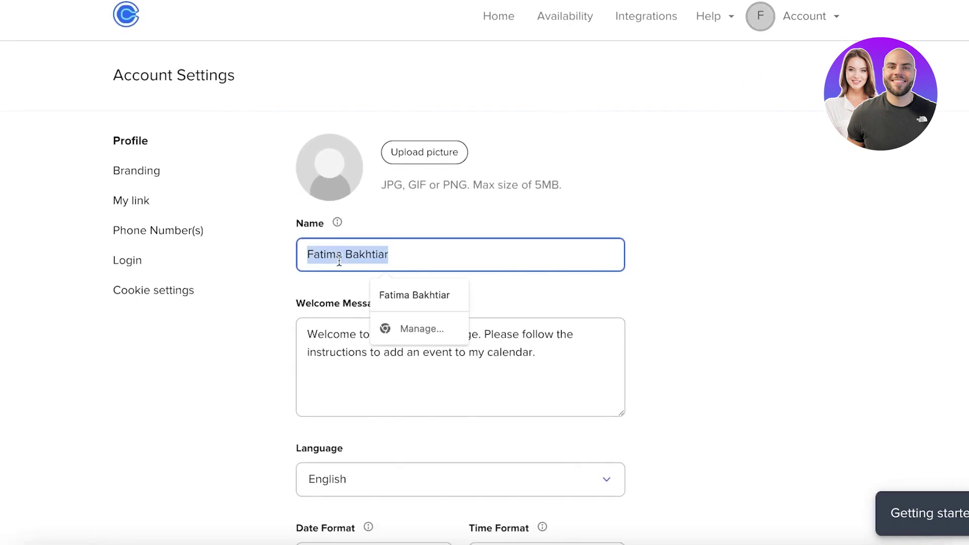
pyautogui.write('Jane Doe')
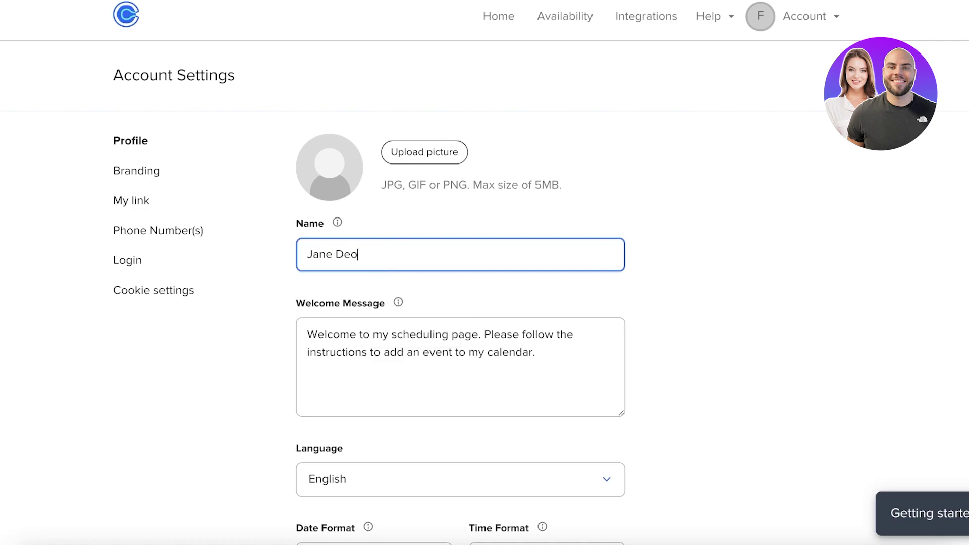
pyautogui.press('BackSpace')
pyautogui.write('e')
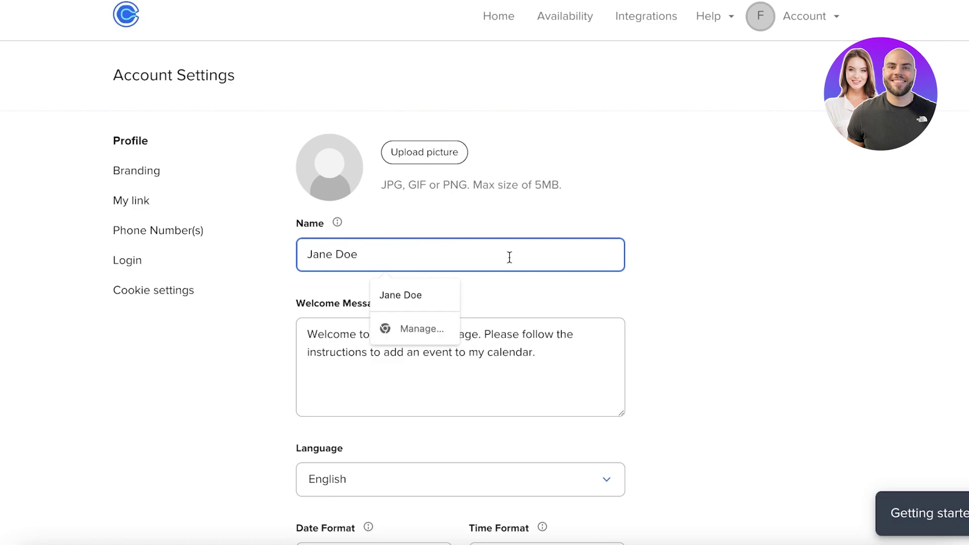
pyautogui.click(664, 241)
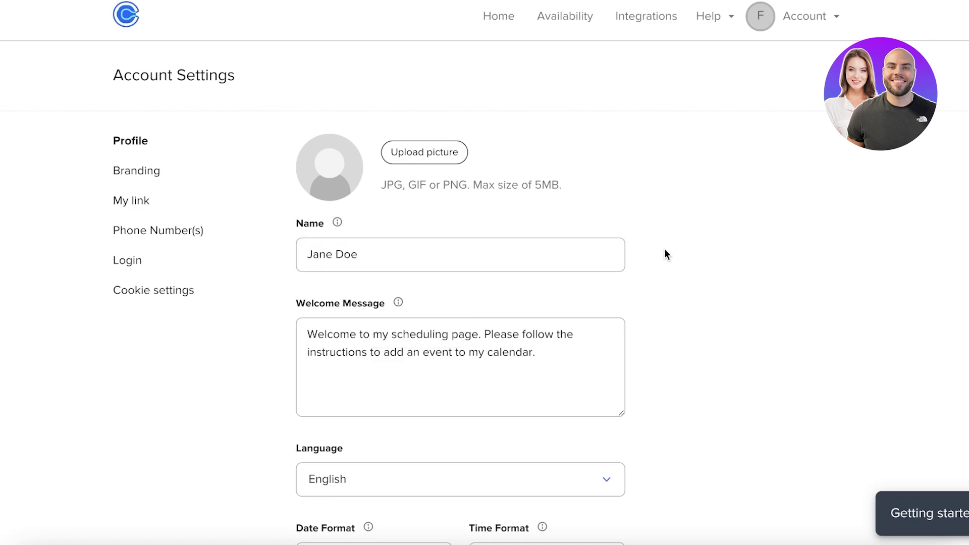
# Change the welcome message to "Welcome to Jane's Psychotherapy Clinic. Follow the instructions down below to book an appointment." and save the profile settings.
pyautogui.scroll(-1, 651, 263)
pyautogui.click(535, 314)
pyautogui.moveTo(533, 314); pyautogui.dragTo(368, 305)
pyautogui.moveTo(301, 294); pyautogui.dragTo(539, 318)
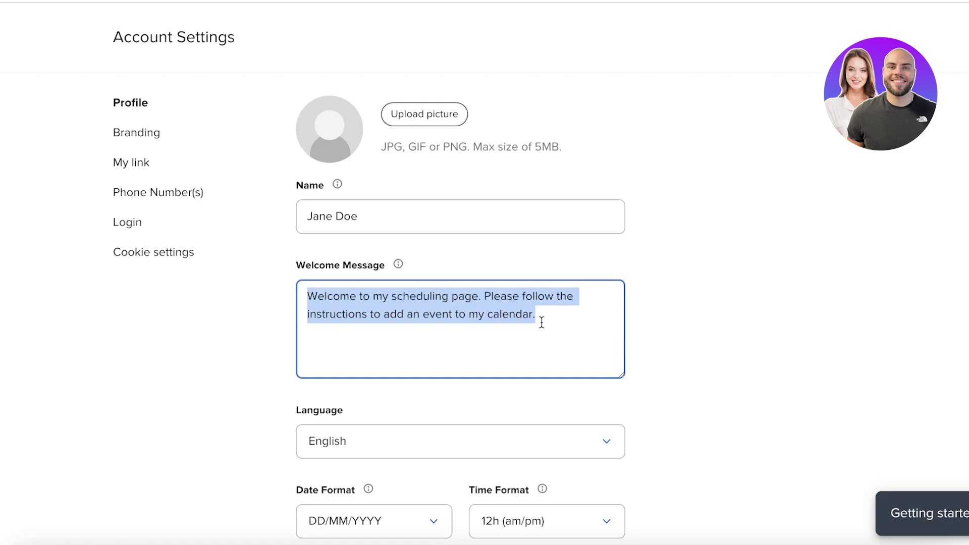
pyautogui.press('BackSpace')
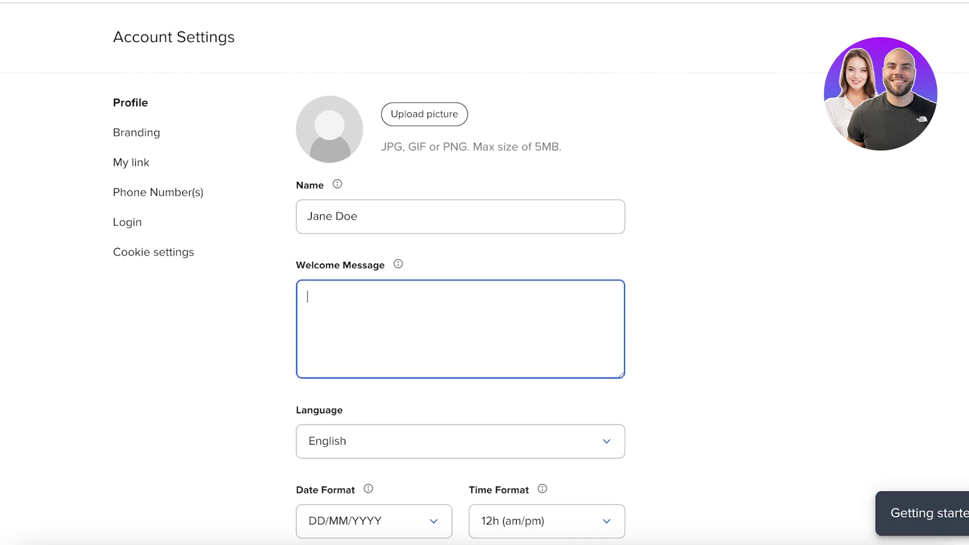
pyautogui.write("Welcome to Jane's Psychotherapy Clinic. Follow the instructions down below to book an appointment.")
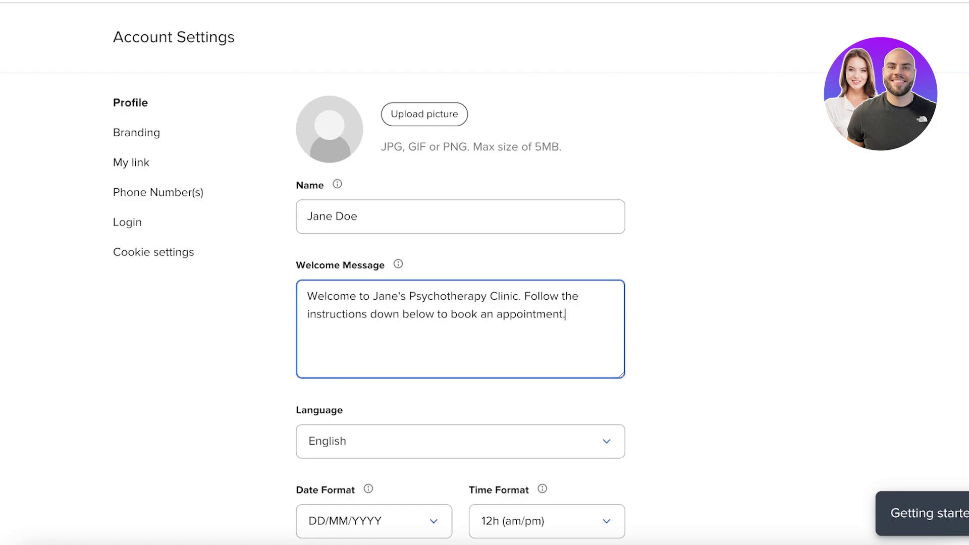
pyautogui.scroll(-5, 530, 325)
pyautogui.click(331, 520)
pyautogui.scroll(5, 371, 233)
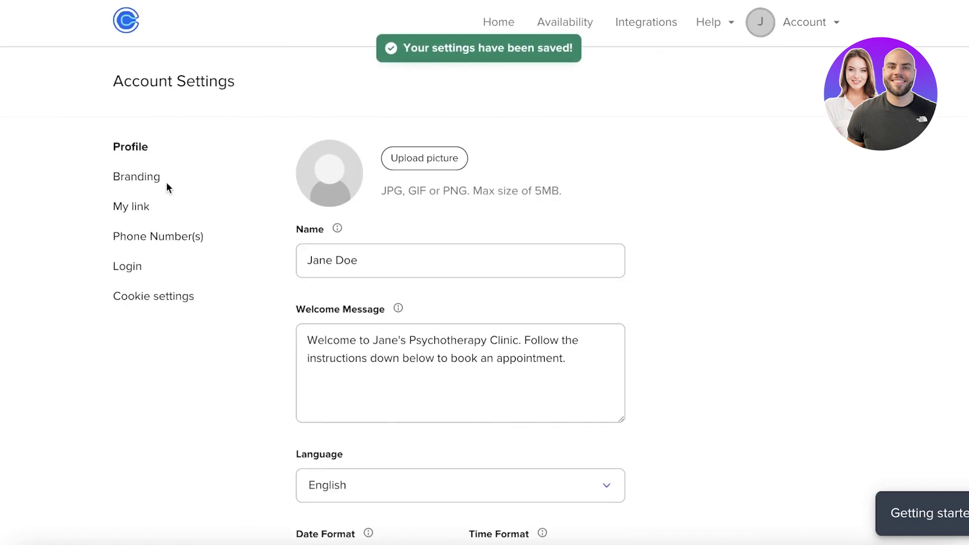
# Open the branding settings and review the logo, organization-wide and Calendly branding options.
pyautogui.click(152, 179)
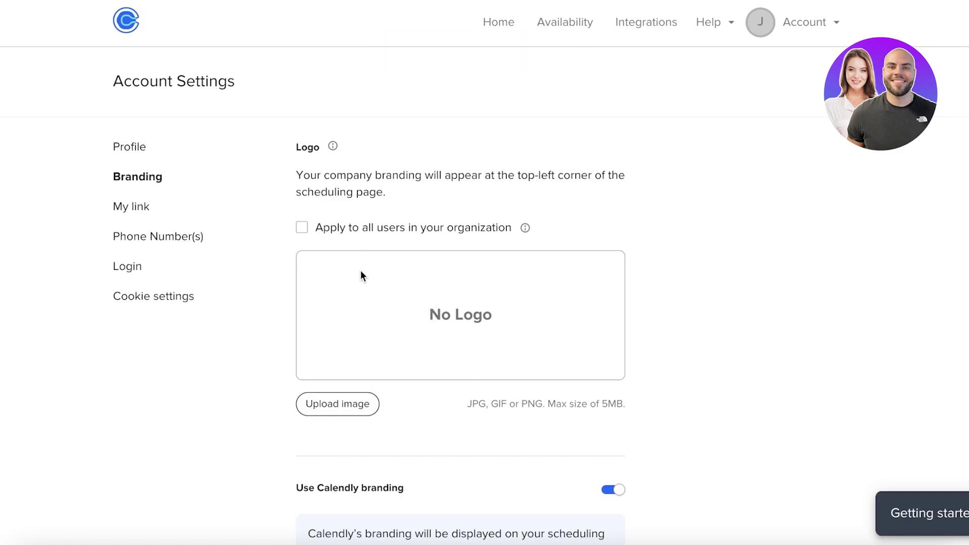
pyautogui.click(372, 231)
pyautogui.click(453, 229)
pyautogui.scroll(-2, 441, 253)
pyautogui.scroll(2, 453, 338)
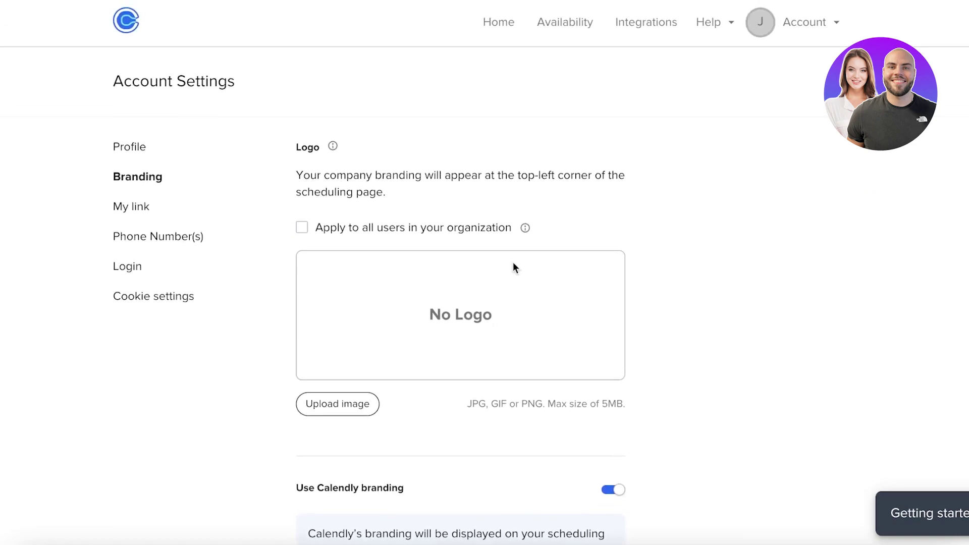
# Open the calendar connections and review the connected calendar account and its conflict-check and add-to-calendar configuration.
pyautogui.click(798, 22)
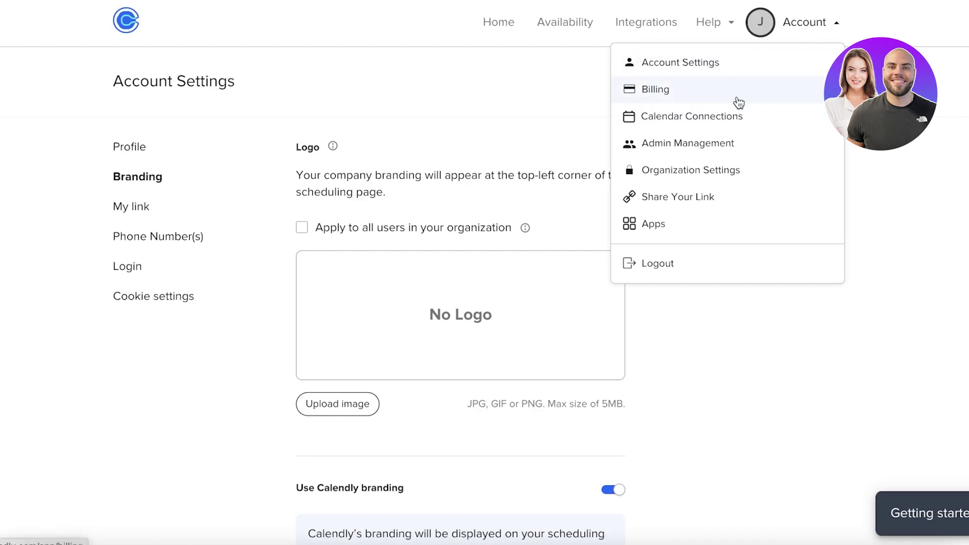
pyautogui.click(728, 129)
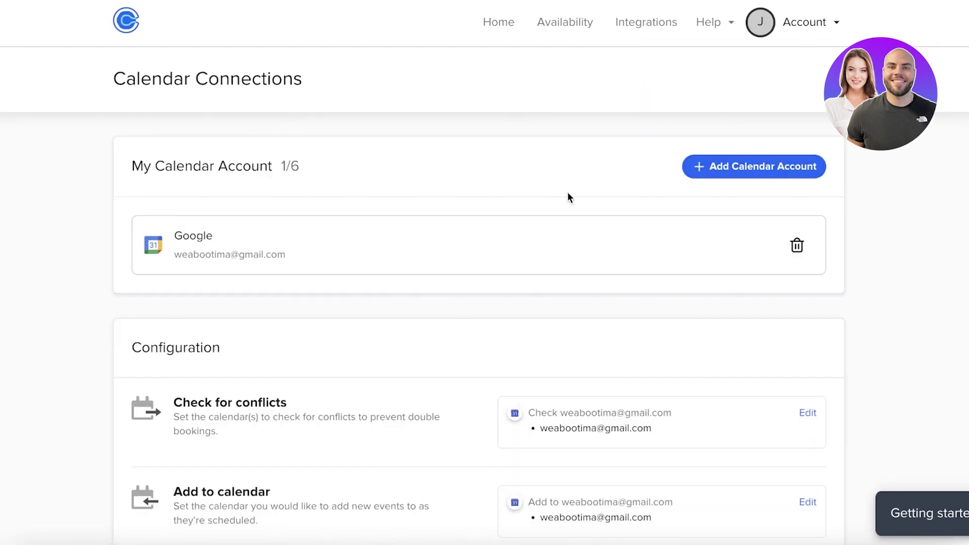
pyautogui.scroll(-3, 810, 262)
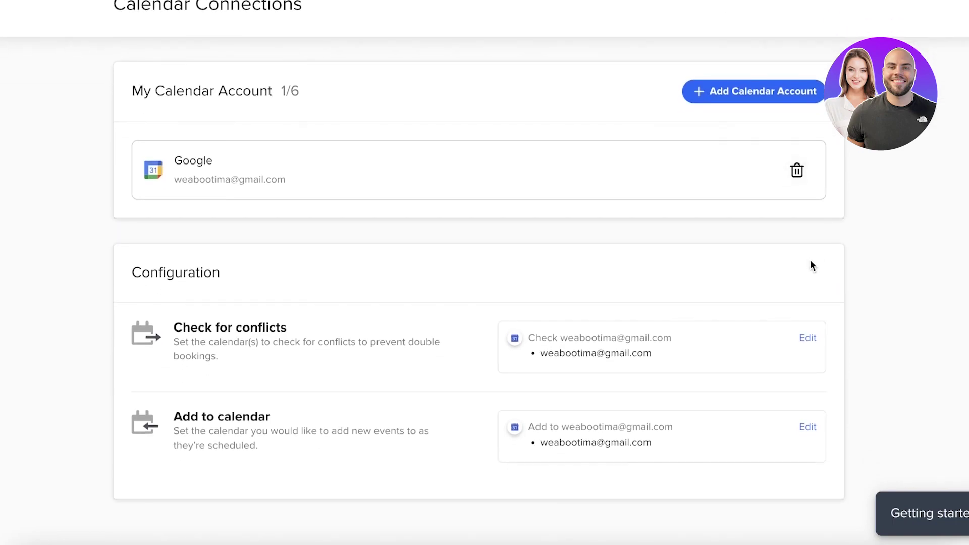
pyautogui.scroll(1, 801, 185)
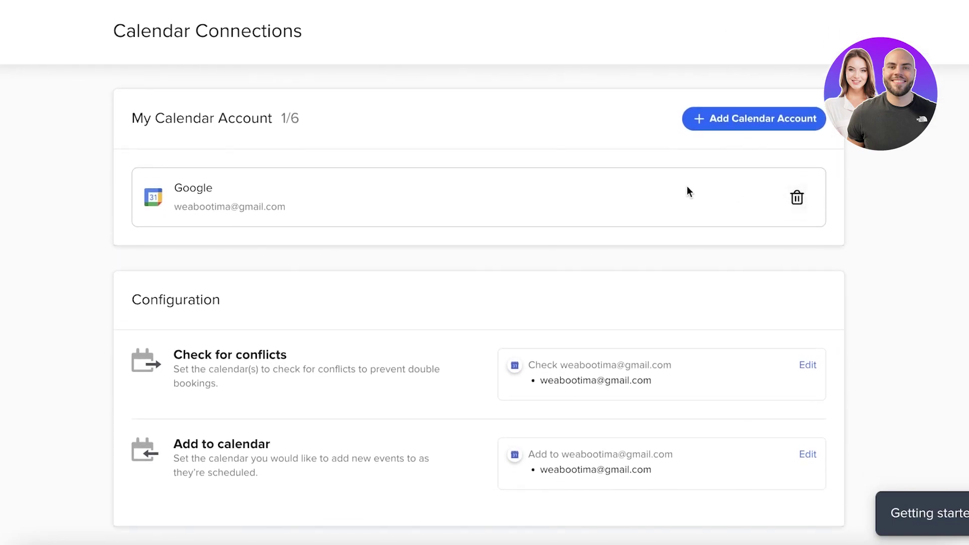
# Try to add another calendar account, and compare the features of all the upgrade plans.
pyautogui.click(753, 120)
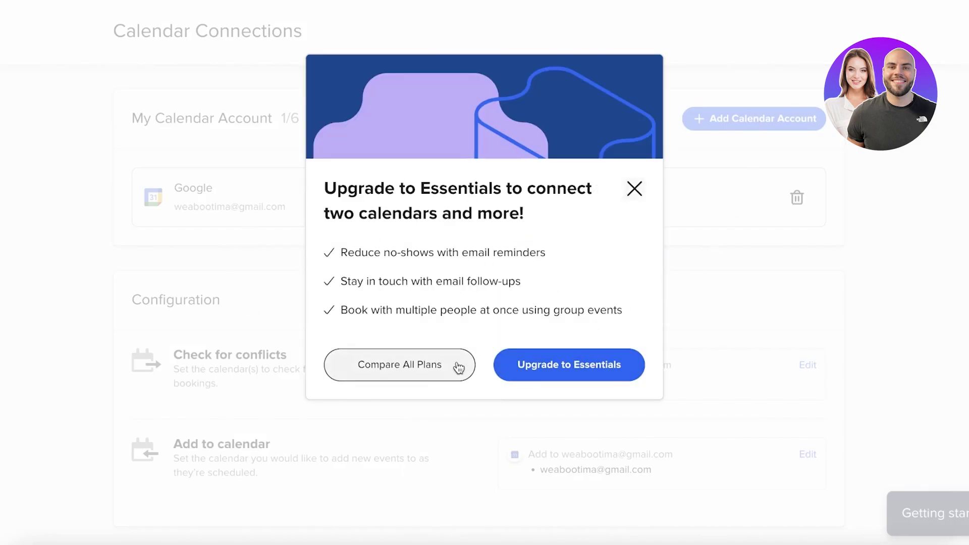
pyautogui.click(399, 364)
pyautogui.scroll(-5, 450, 152)
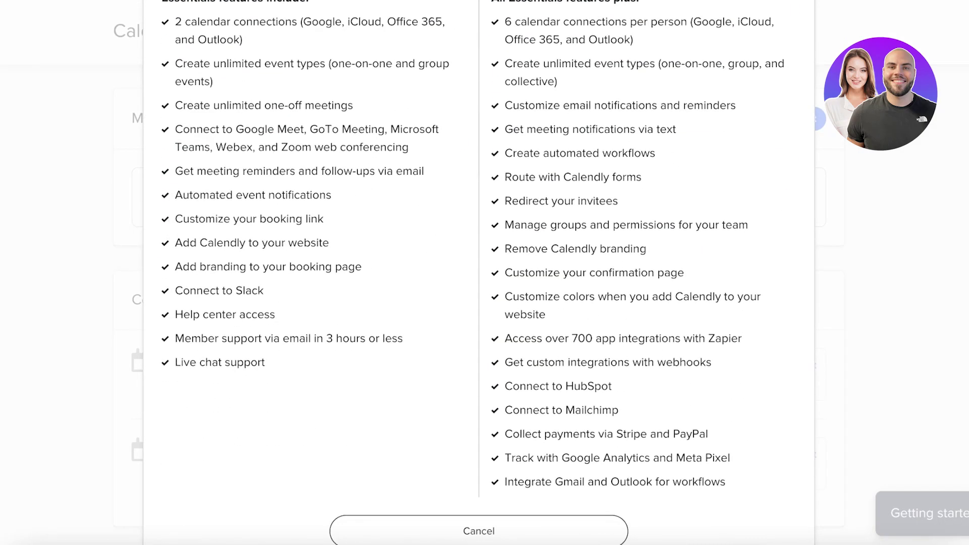
# Compare the Essentials and Professional plans and dismiss the subscription offer without choosing one.
pyautogui.scroll(5, 420, 231)
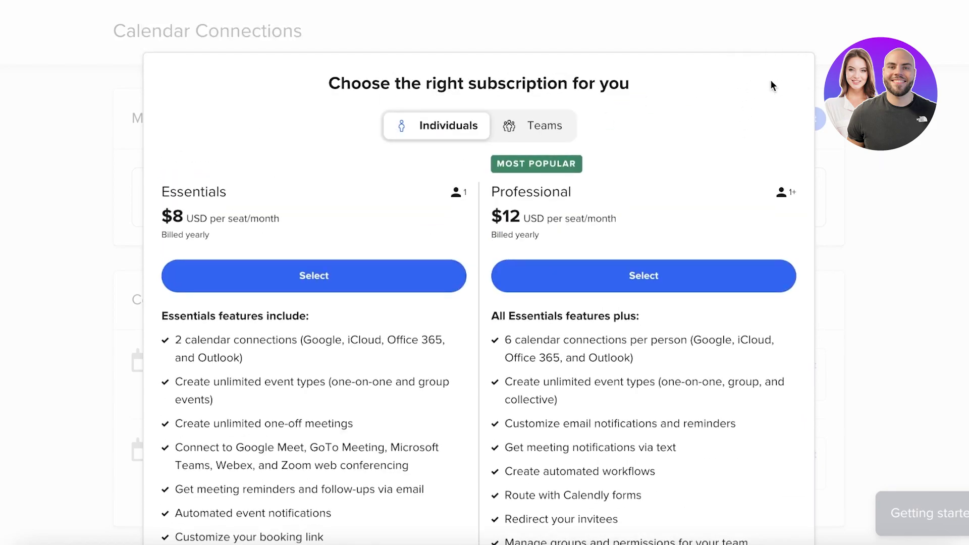
pyautogui.scroll(-5, 707, 202)
pyautogui.click(494, 462)
pyautogui.scroll(2, 538, 219)
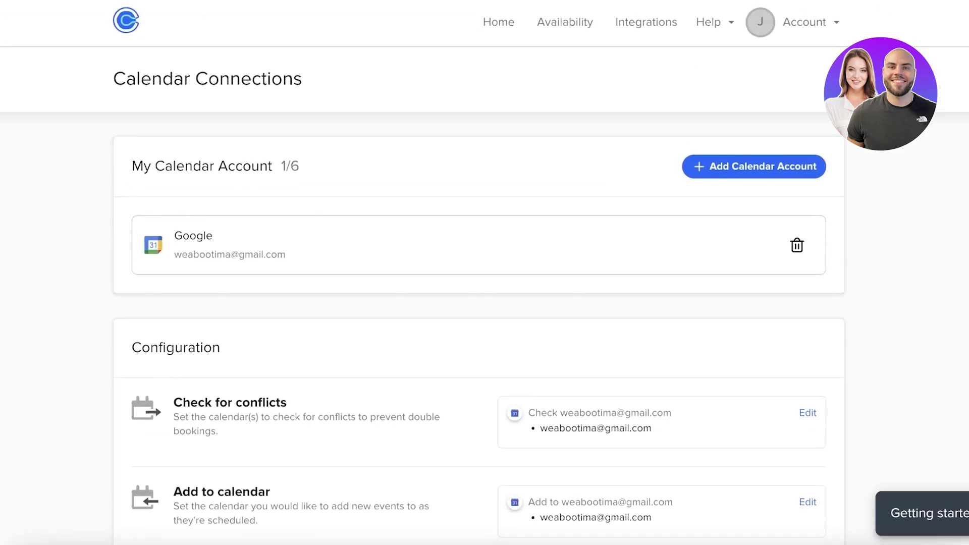
# Review the scheduled events, workflows and routing pages of the home area, and return to the event types.
pyautogui.click(482, 28)
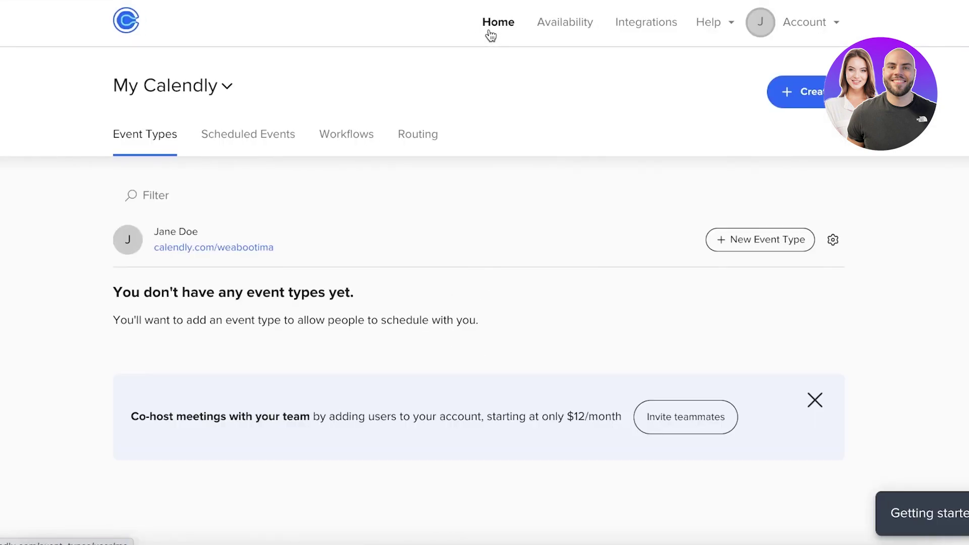
pyautogui.click(268, 126)
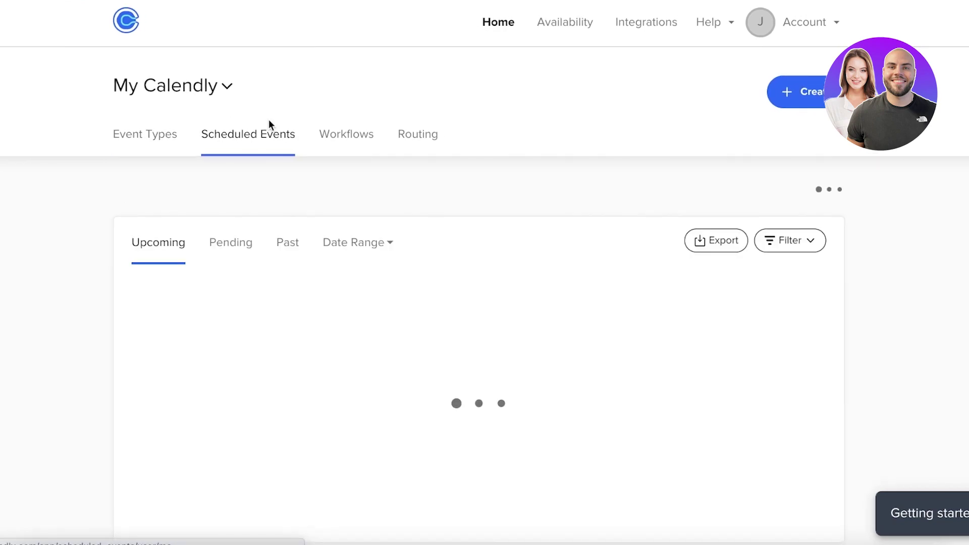
pyautogui.click(332, 131)
pyautogui.scroll(-1, 426, 100)
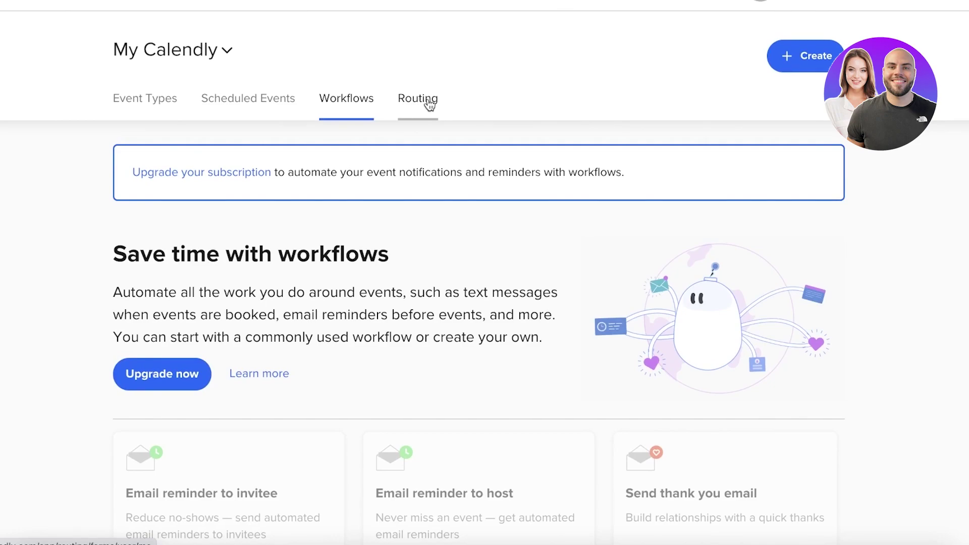
pyautogui.click(429, 102)
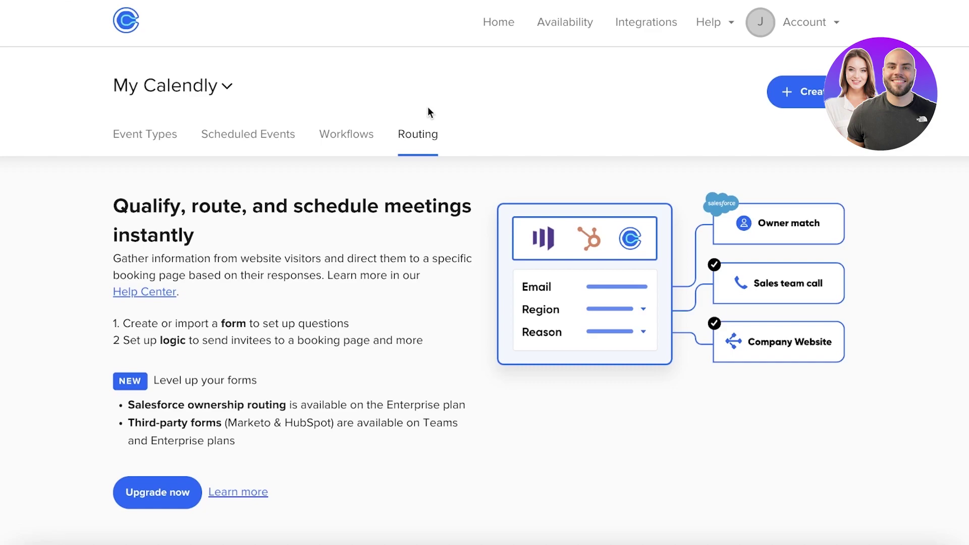
pyautogui.click(159, 135)
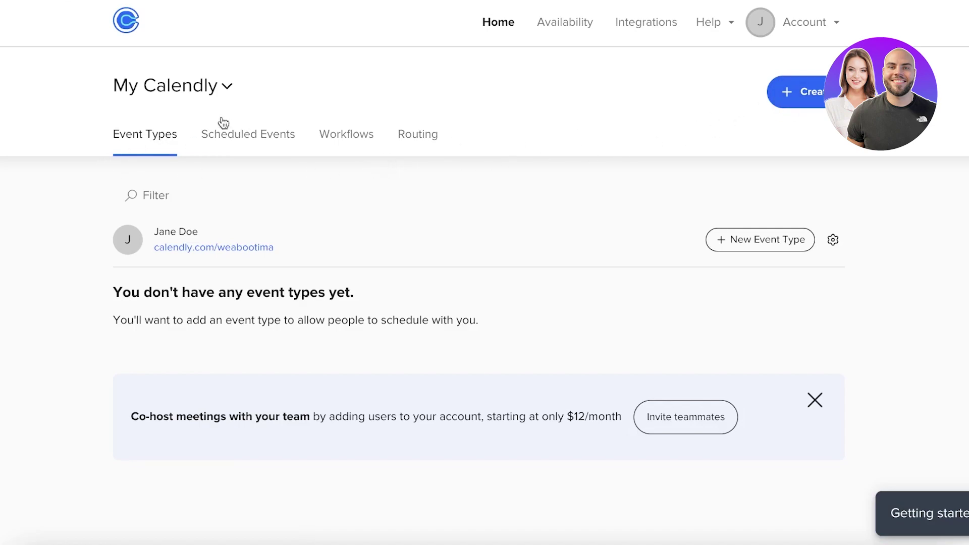
# Review the kinds of new event type and start creating a One-on-One event type.
pyautogui.click(783, 93)
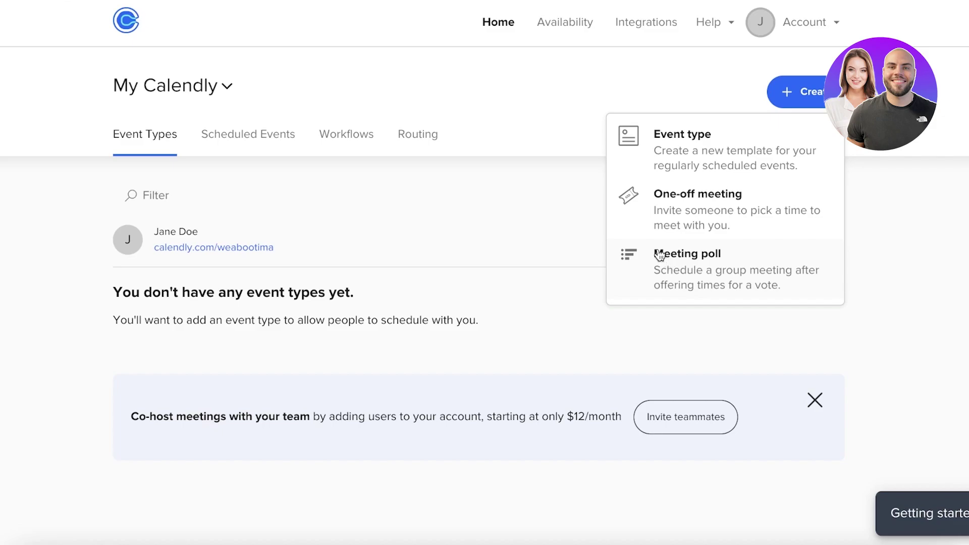
pyautogui.click(683, 143)
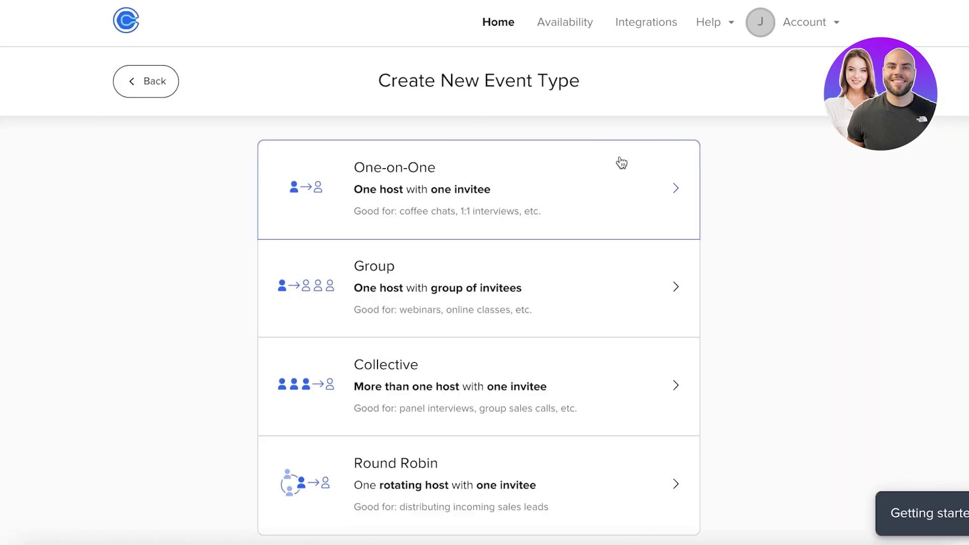
pyautogui.scroll(-4, 434, 237)
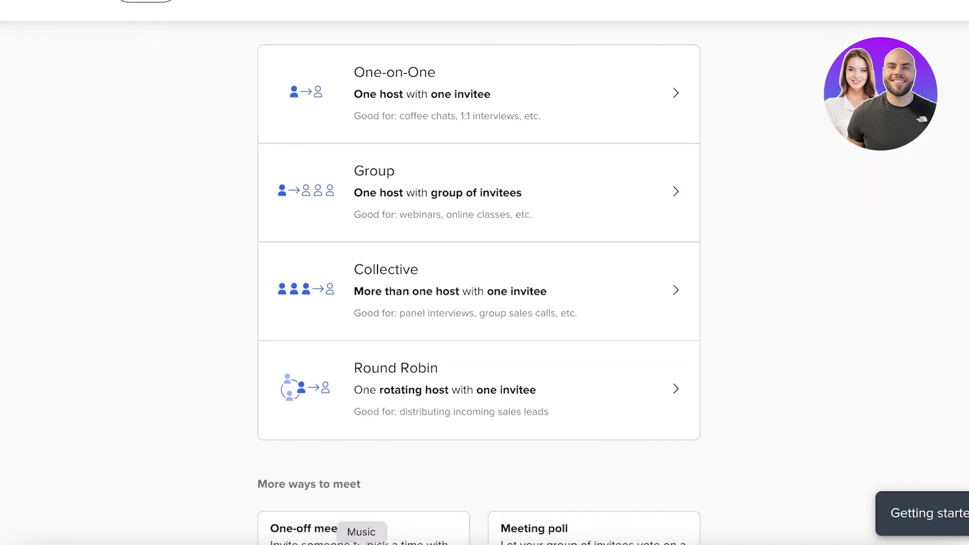
pyautogui.scroll(4, 434, 237)
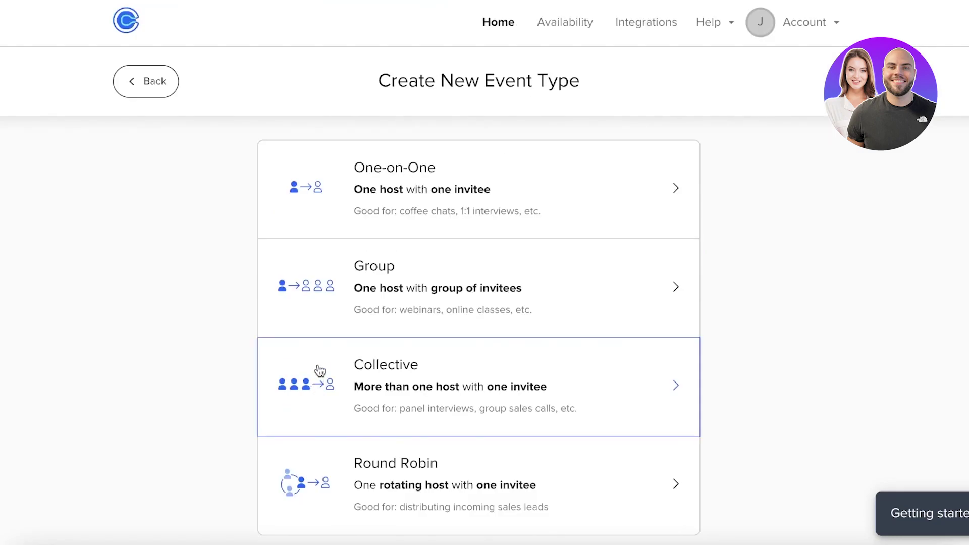
pyautogui.scroll(-1, 431, 141)
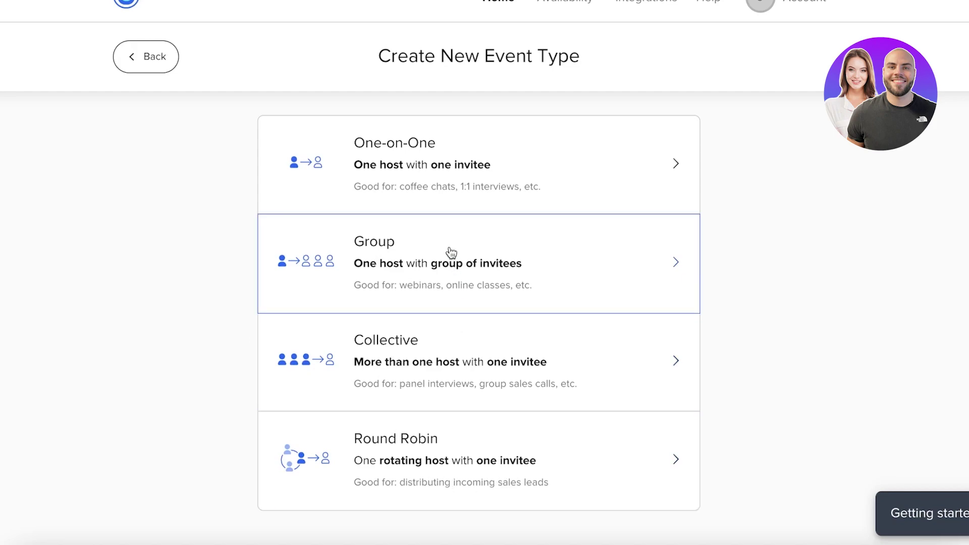
pyautogui.click(425, 182)
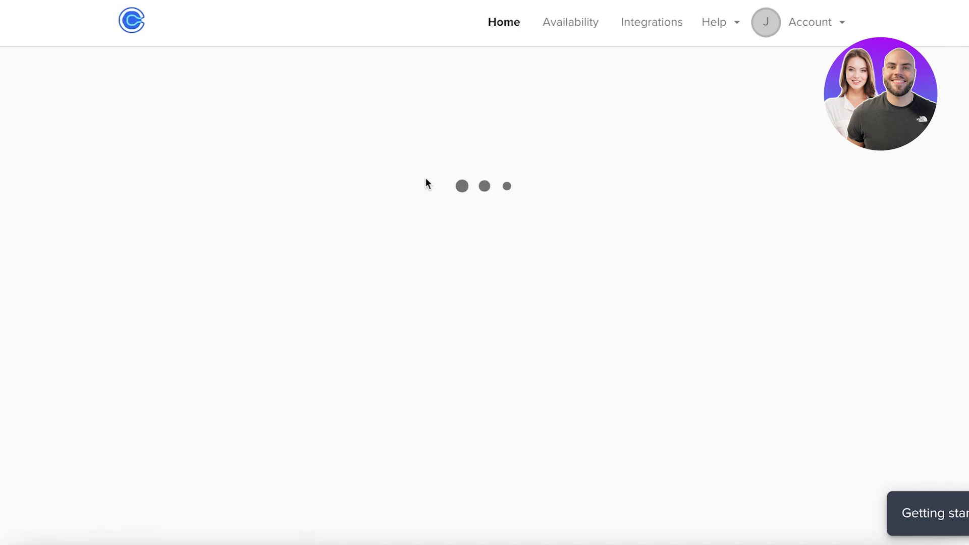
# Name the event "Consultation" and set its location to an in-person meeting at ABC.
pyautogui.scroll(-1, 335, 288)
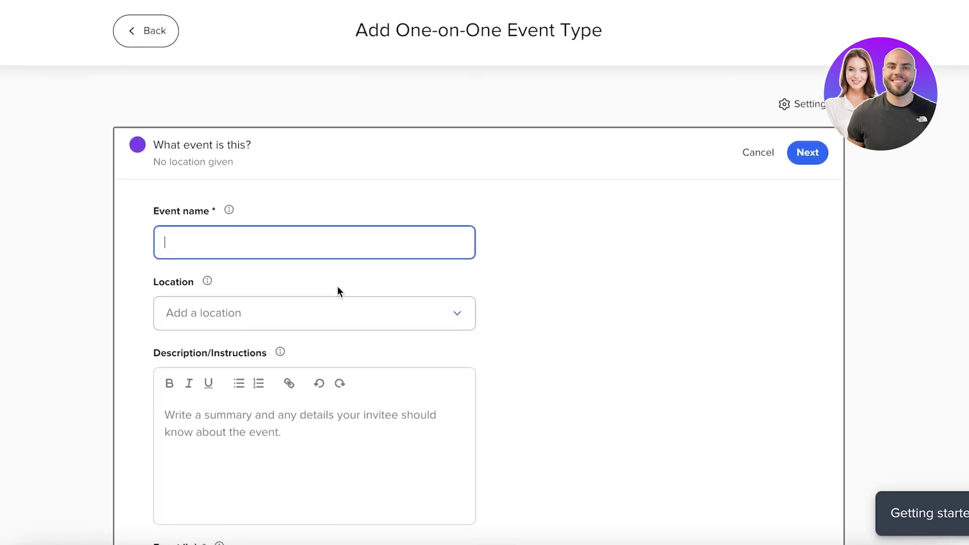
pyautogui.write('Consultation')
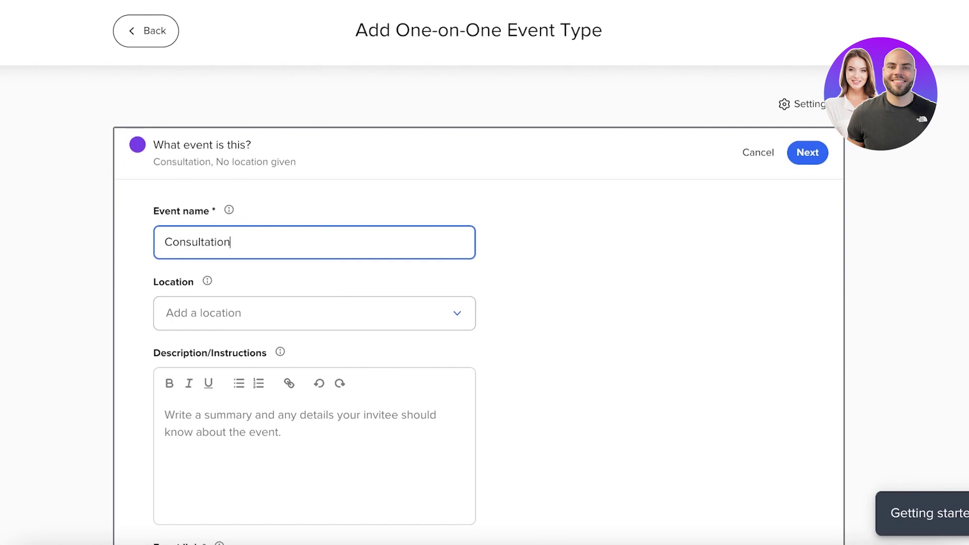
pyautogui.click(336, 321)
pyautogui.click(296, 364)
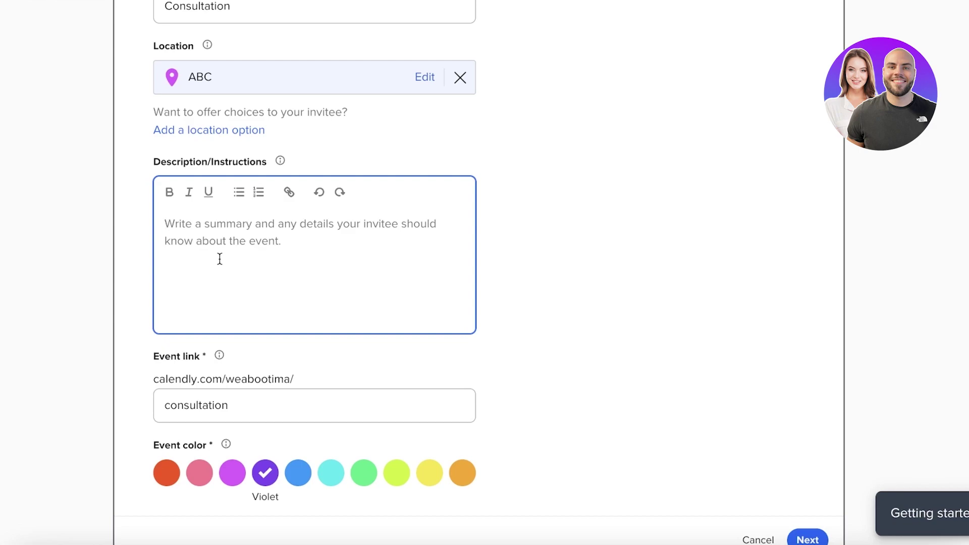
# Enter "Basic mental health consultation for your well being." as the event's description.
pyautogui.write('Basic mental health consultation for your well being.')
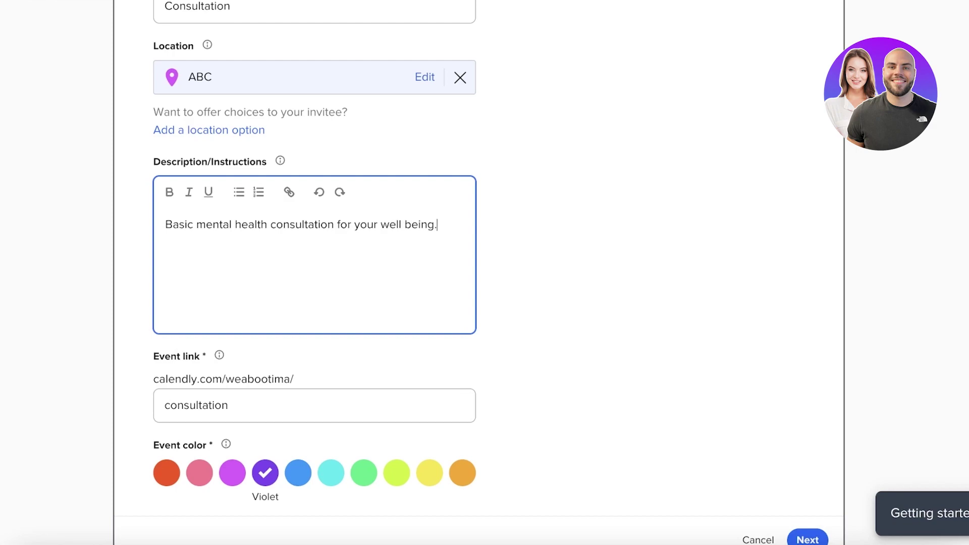
pyautogui.scroll(-1, 182, 202)
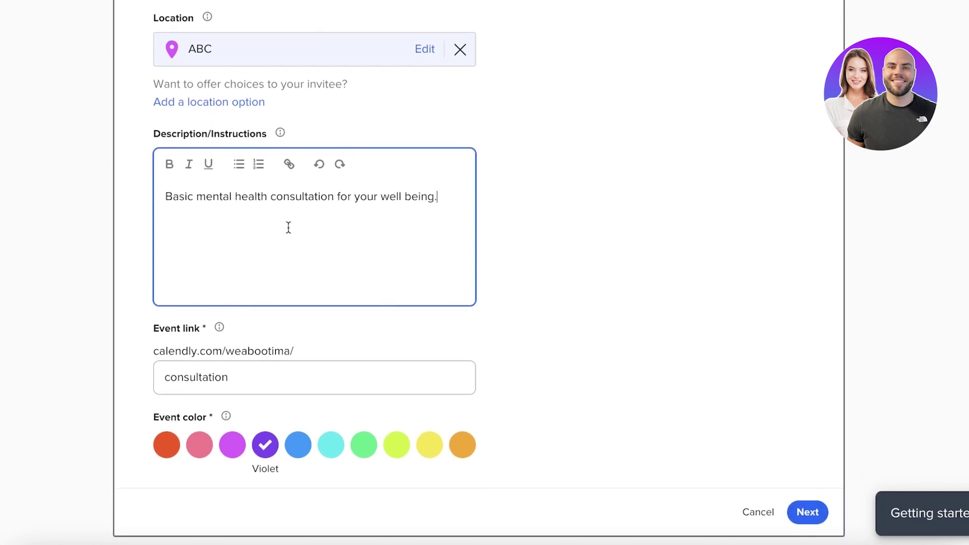
pyautogui.scroll(-1, 295, 231)
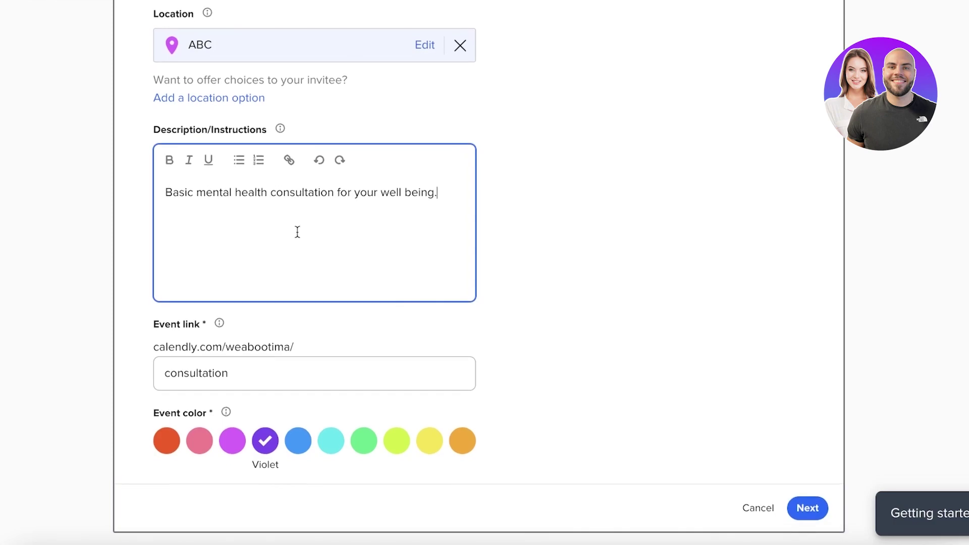
# Examine the event link's fixed account address and its editable ending.
pyautogui.click(156, 340)
pyautogui.doubleClick(245, 338)
pyautogui.click(165, 335)
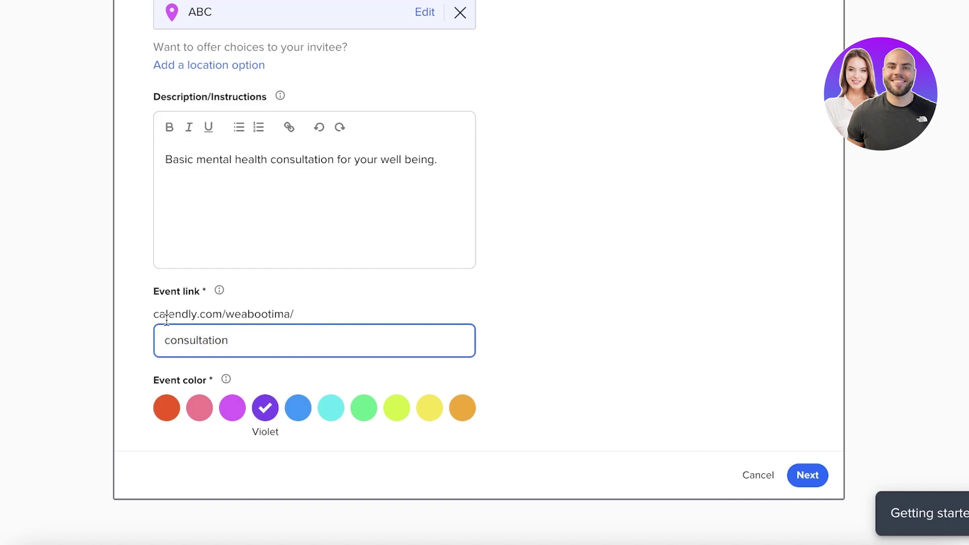
pyautogui.moveTo(225, 314); pyautogui.dragTo(292, 314)
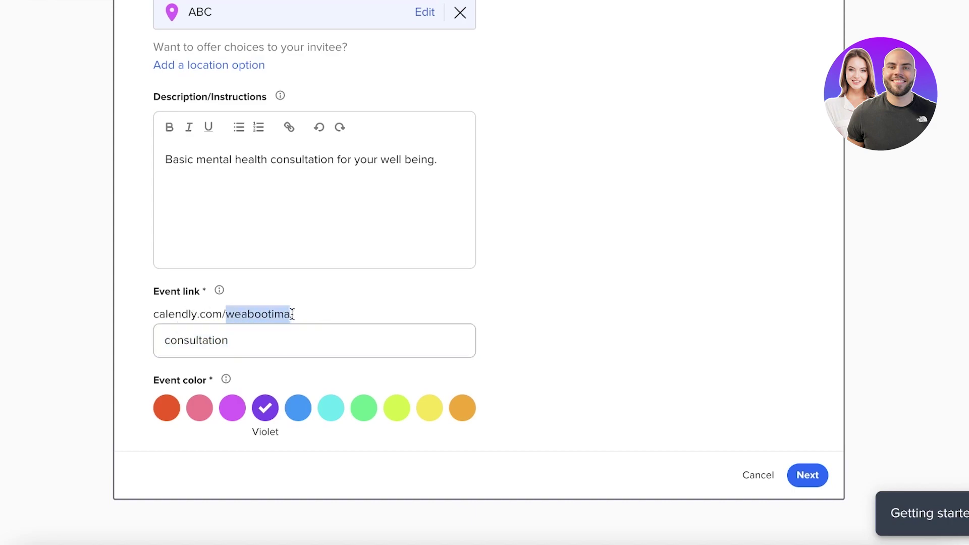
pyautogui.click(296, 315)
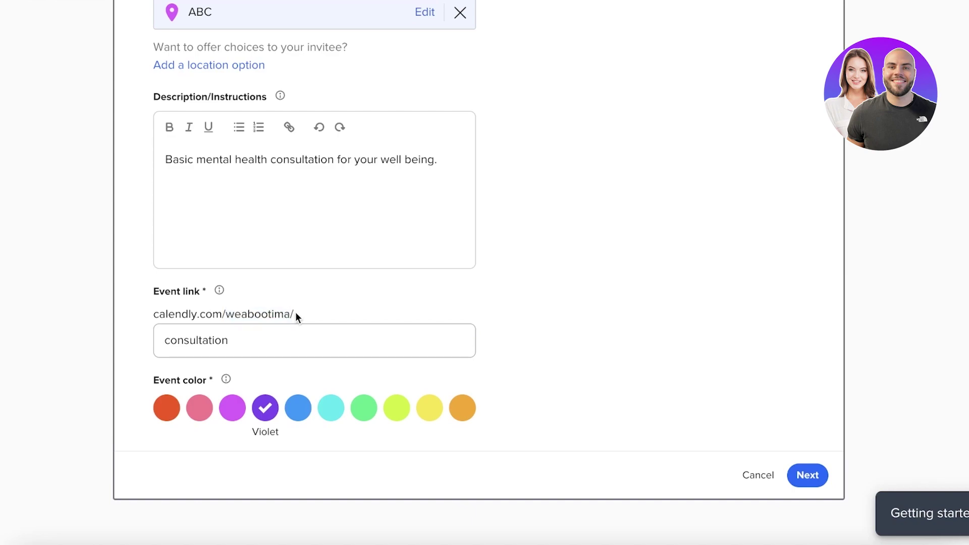
pyautogui.moveTo(218, 339); pyautogui.dragTo(169, 346)
pyautogui.click(187, 341)
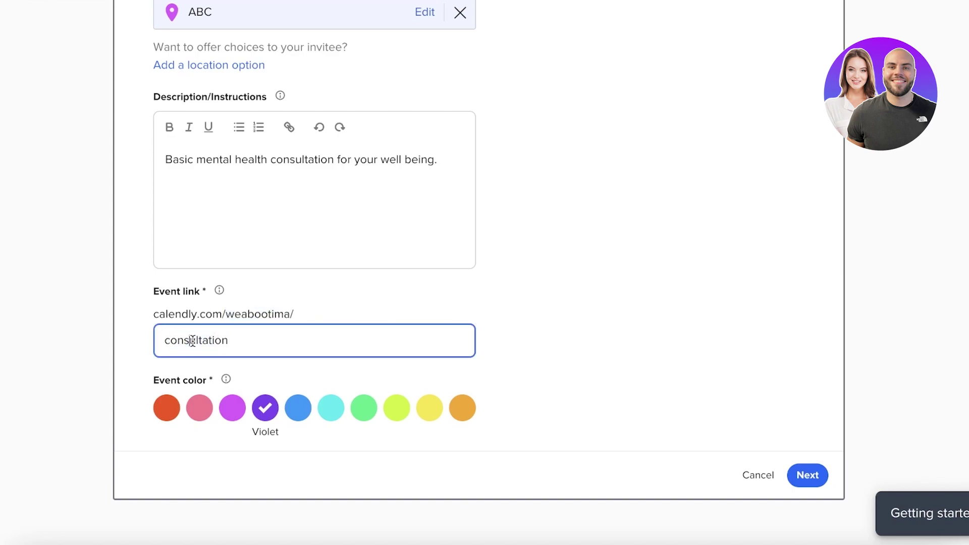
# Set the event color to green and save the event details to continue to the booking times.
pyautogui.click(300, 412)
pyautogui.click(362, 409)
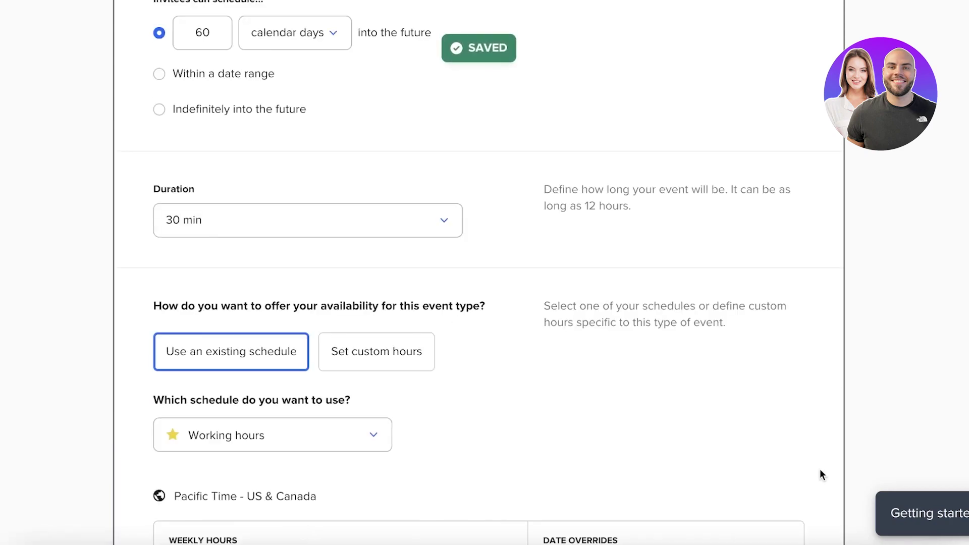
pyautogui.scroll(3, 603, 233)
pyautogui.scroll(3, 584, 146)
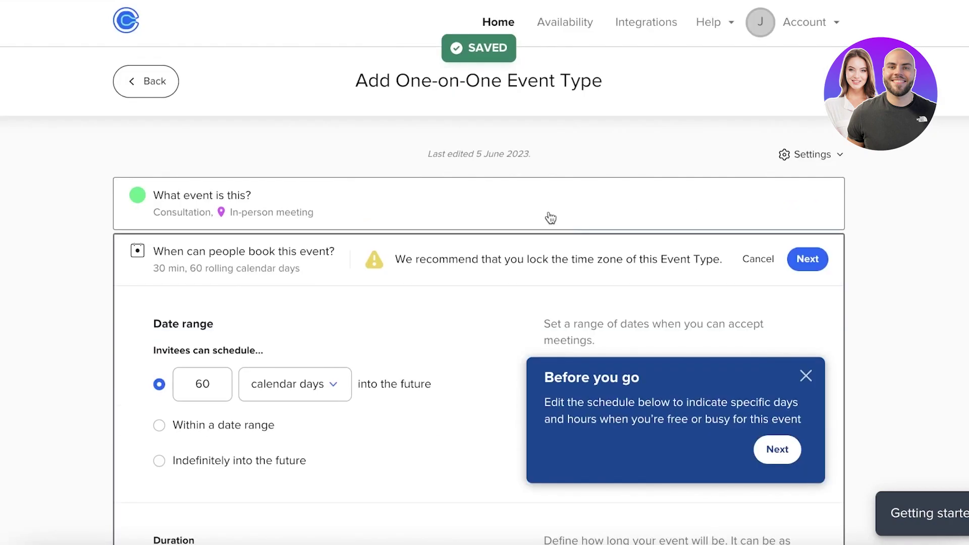
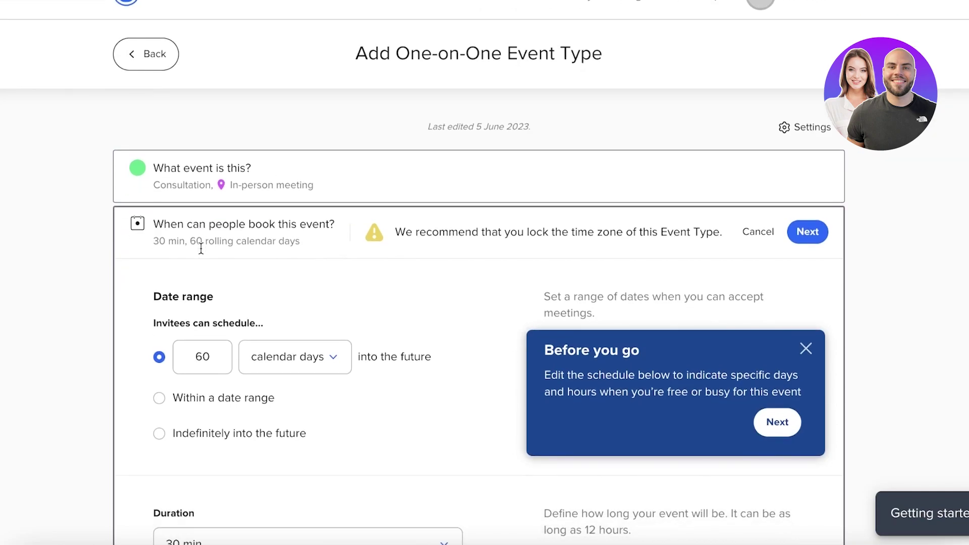
# Set the date range so that invitees can schedule 30 calendar days into the future.
pyautogui.scroll(3, 198, 249)
pyautogui.click(271, 251)
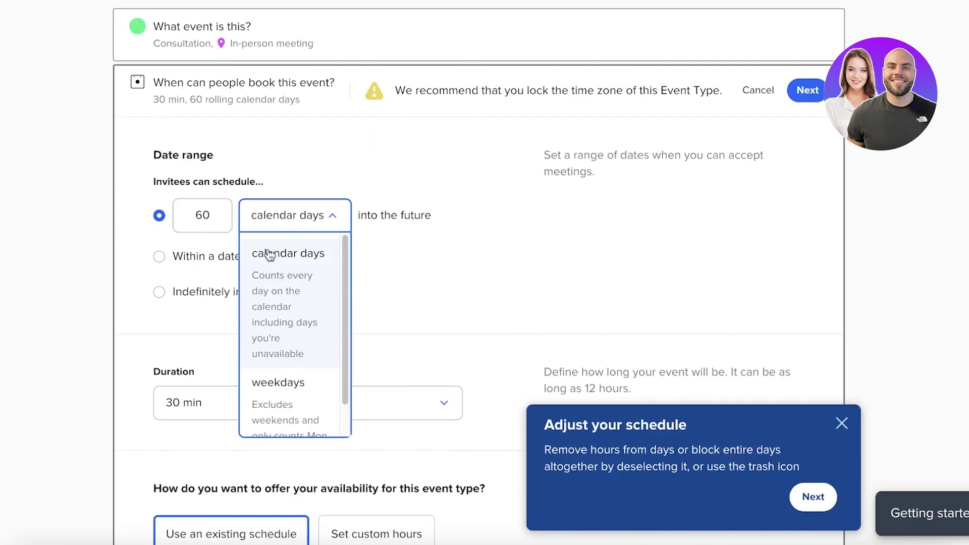
pyautogui.doubleClick(230, 216)
pyautogui.write('30')
pyautogui.click(411, 234)
pyautogui.scroll(-2, 399, 234)
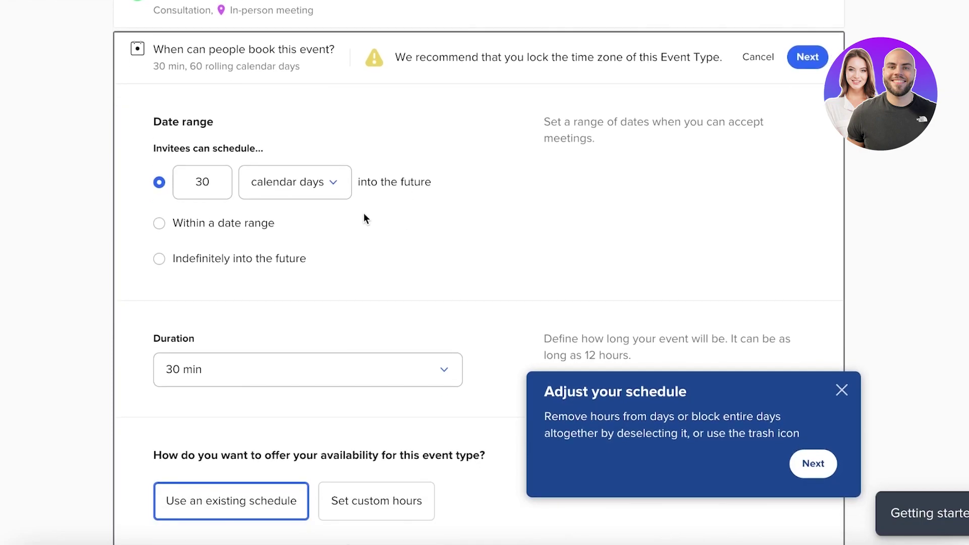
# Set the event duration to 45 min and dismiss the schedule adjustment tip.
pyautogui.scroll(-1, 257, 303)
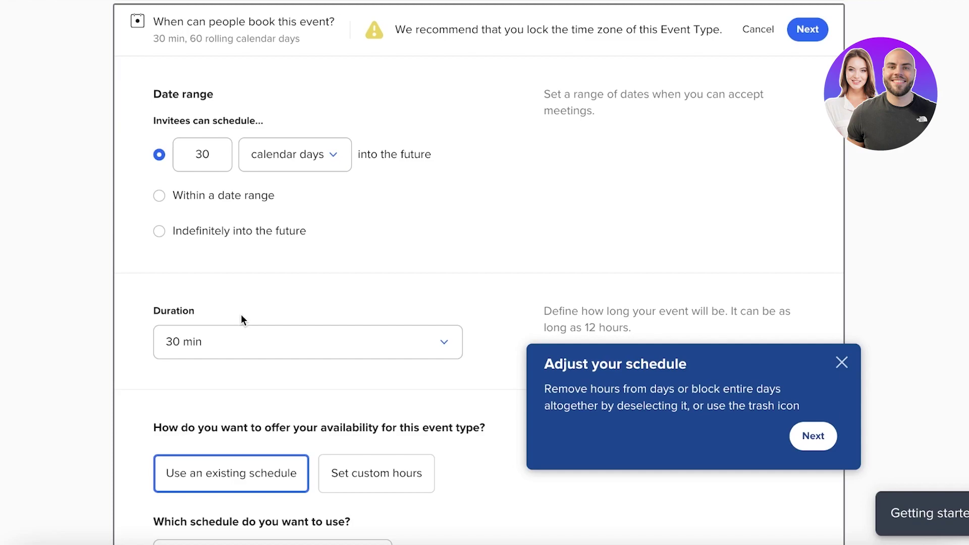
pyautogui.scroll(-2, 335, 221)
pyautogui.click(278, 276)
pyautogui.scroll(-1, 280, 253)
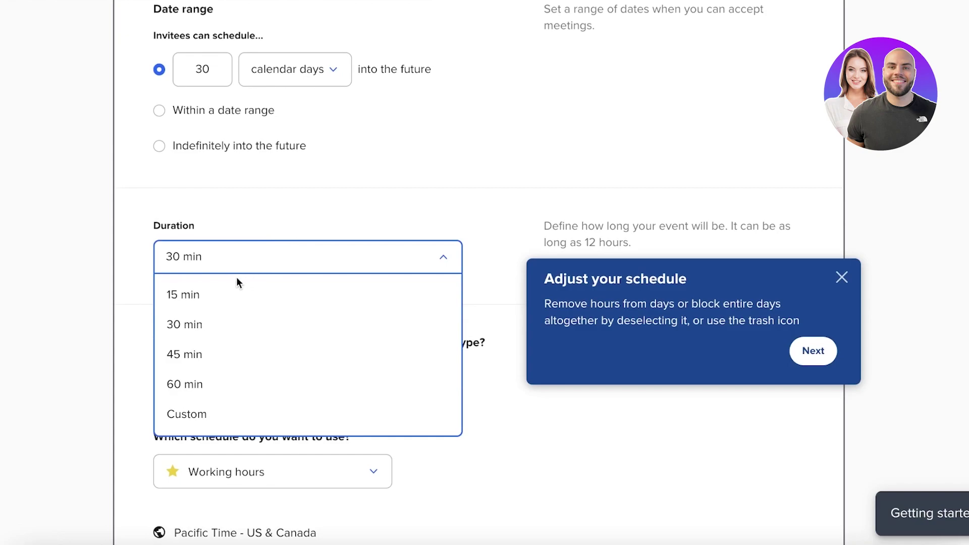
pyautogui.click(180, 358)
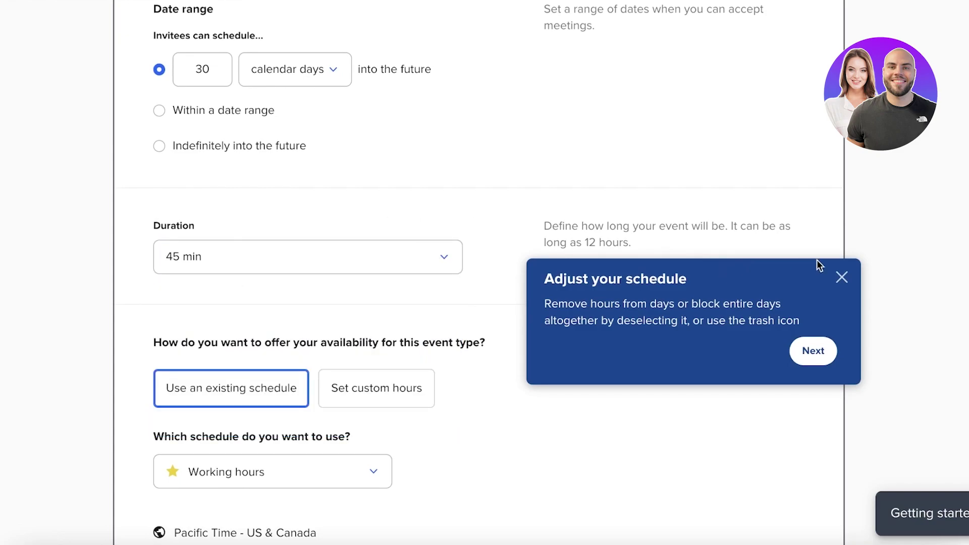
pyautogui.click(841, 277)
# Review the existing schedules available for the event and the weekly hours of the Working hours schedule.
pyautogui.scroll(-5, 757, 281)
pyautogui.click(359, 197)
pyautogui.click(220, 210)
pyautogui.scroll(-1, 161, 288)
pyautogui.scroll(-6, 161, 289)
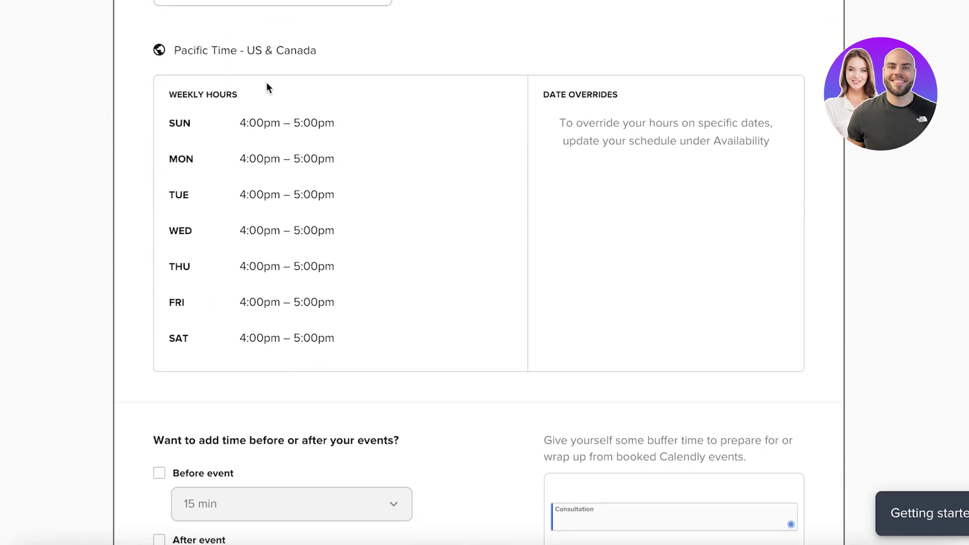
pyautogui.scroll(8, 246, 286)
pyautogui.click(271, 374)
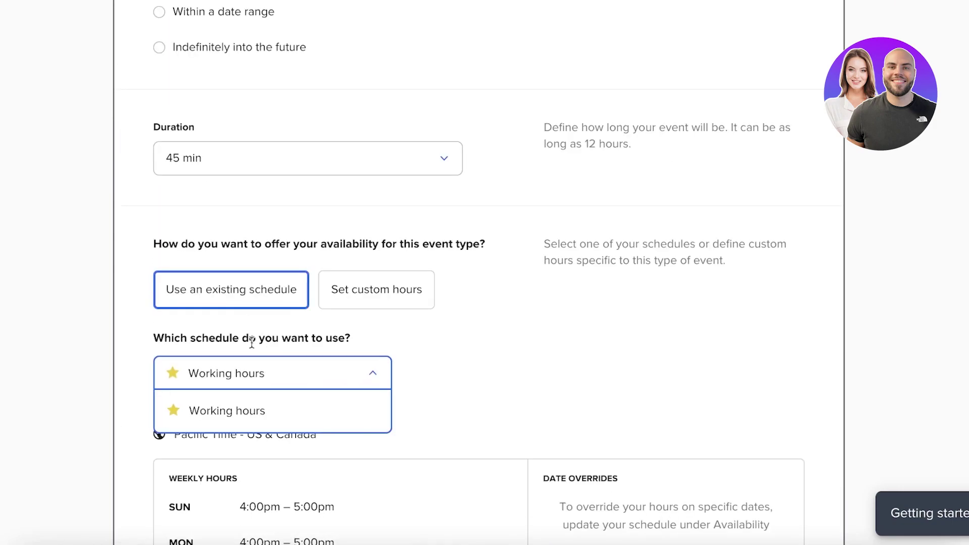
pyautogui.scroll(-4, 242, 326)
pyautogui.click(239, 233)
# Switch the event's availability from the existing schedule to custom hours.
pyautogui.click(387, 123)
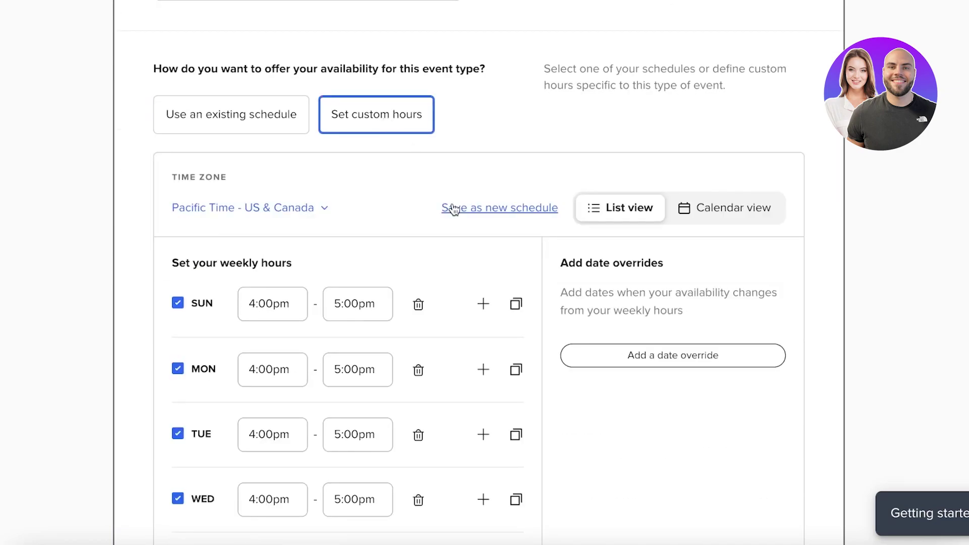
pyautogui.scroll(-3, 437, 220)
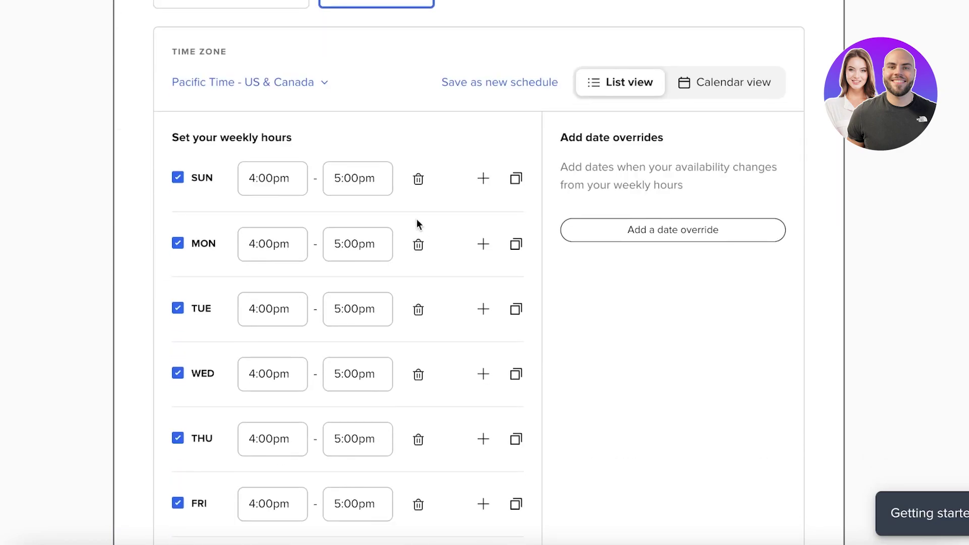
# Make Sunday unavailable and set Monday's start time to 9:00am in the custom weekly hours.
pyautogui.click(178, 177)
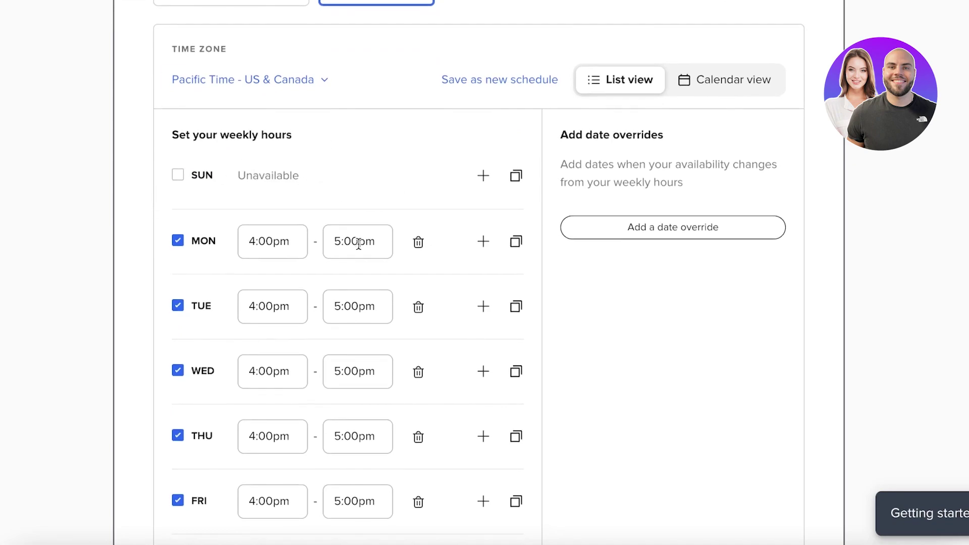
pyautogui.scroll(-1, 361, 242)
pyautogui.click(249, 222)
pyautogui.scroll(10, 268, 284)
pyautogui.scroll(12, 266, 281)
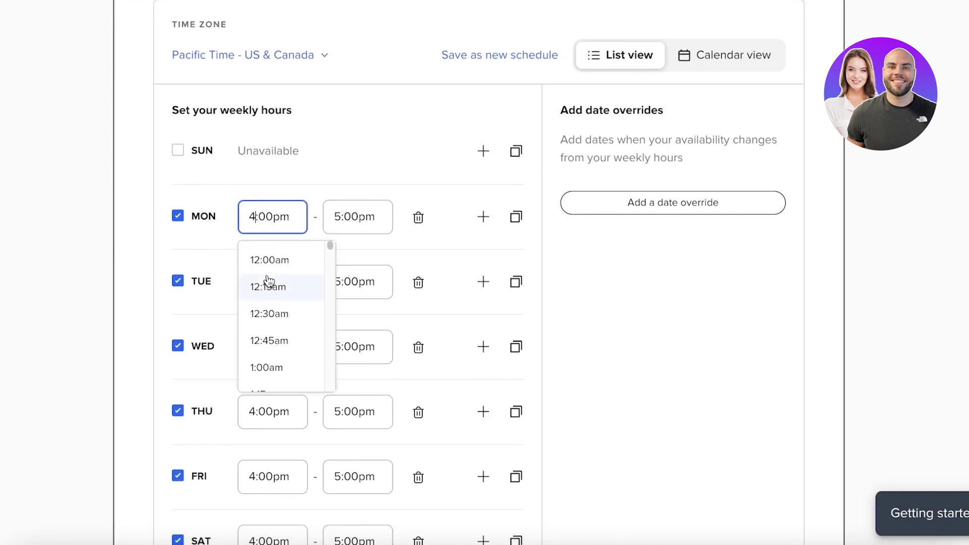
pyautogui.scroll(-2, 267, 278)
pyautogui.scroll(2, 268, 331)
pyautogui.scroll(1, 267, 272)
pyautogui.scroll(-4, 277, 320)
pyautogui.scroll(-6, 280, 324)
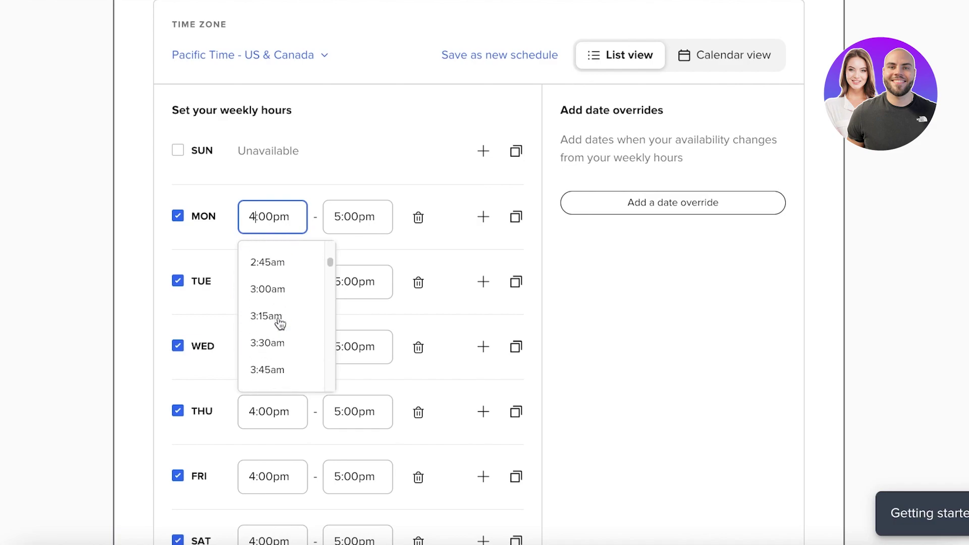
pyautogui.scroll(-6, 280, 324)
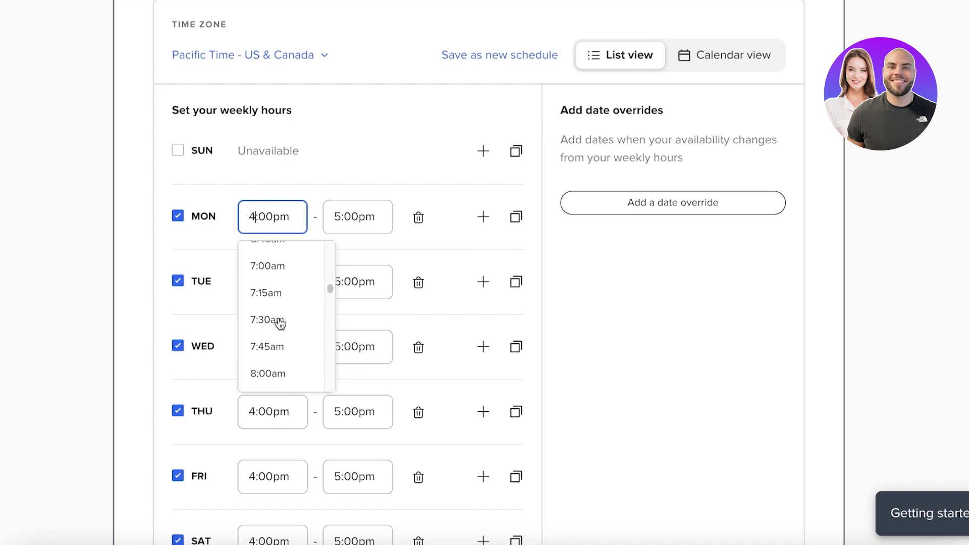
pyautogui.click(278, 317)
# Set the end time of Monday's first time slot to 2:00pm.
pyautogui.click(350, 216)
pyautogui.scroll(-2, 349, 323)
pyautogui.scroll(18, 352, 323)
pyautogui.scroll(-12, 352, 323)
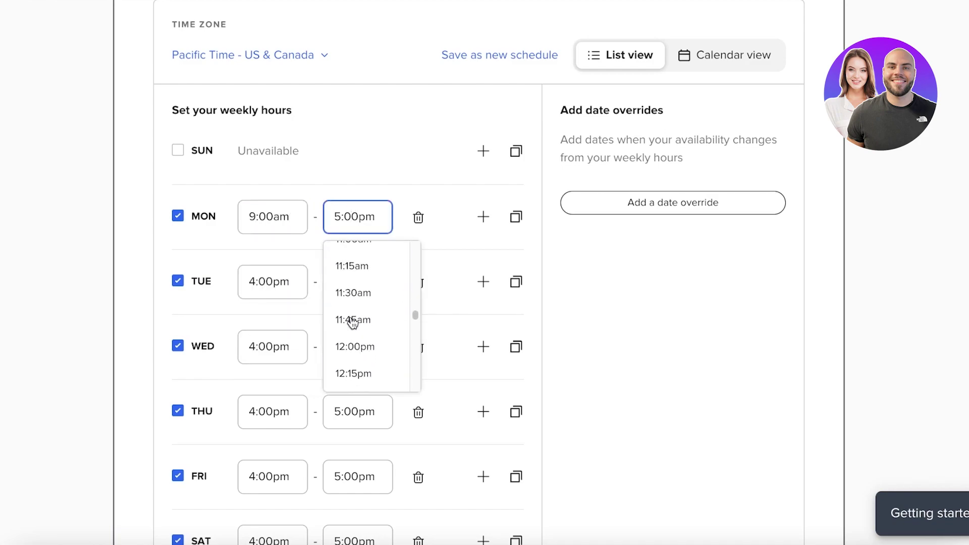
pyautogui.click(352, 323)
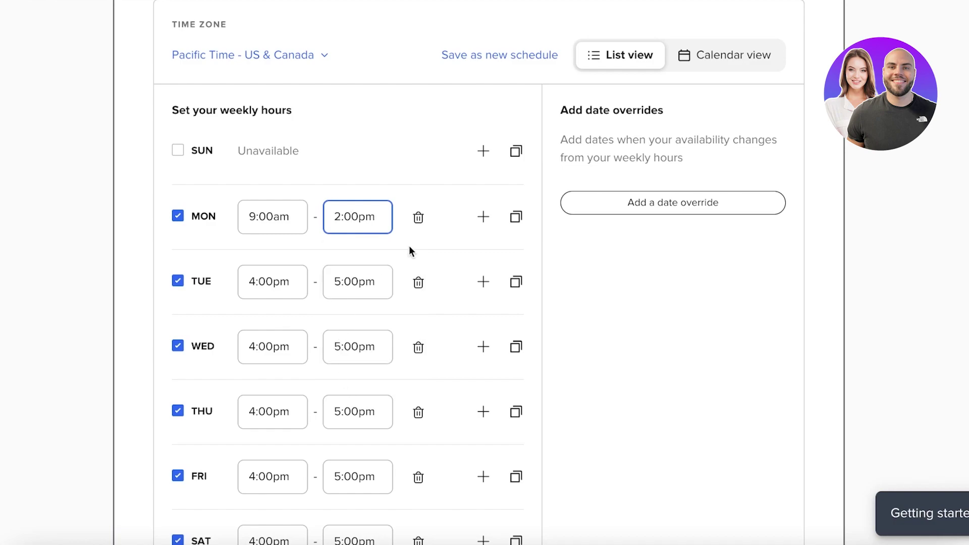
# Add a second Monday time slot running from 4:00pm to 8:00pm.
pyautogui.click(494, 217)
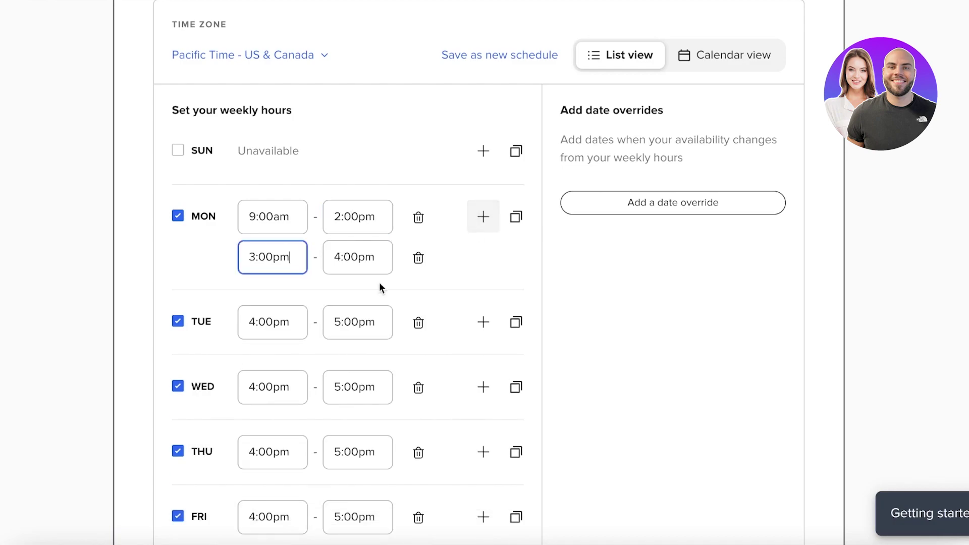
pyautogui.click(265, 258)
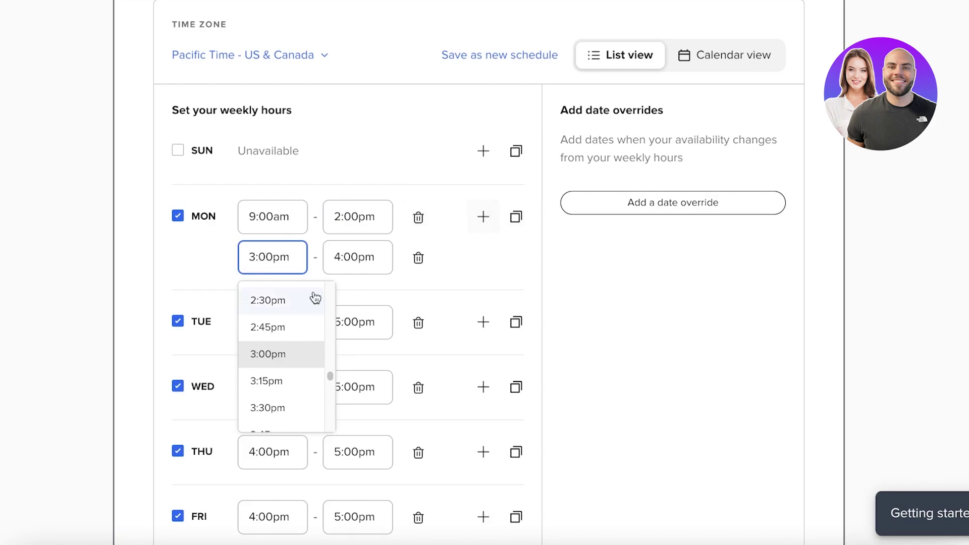
pyautogui.scroll(-10, 258, 404)
pyautogui.scroll(7, 276, 350)
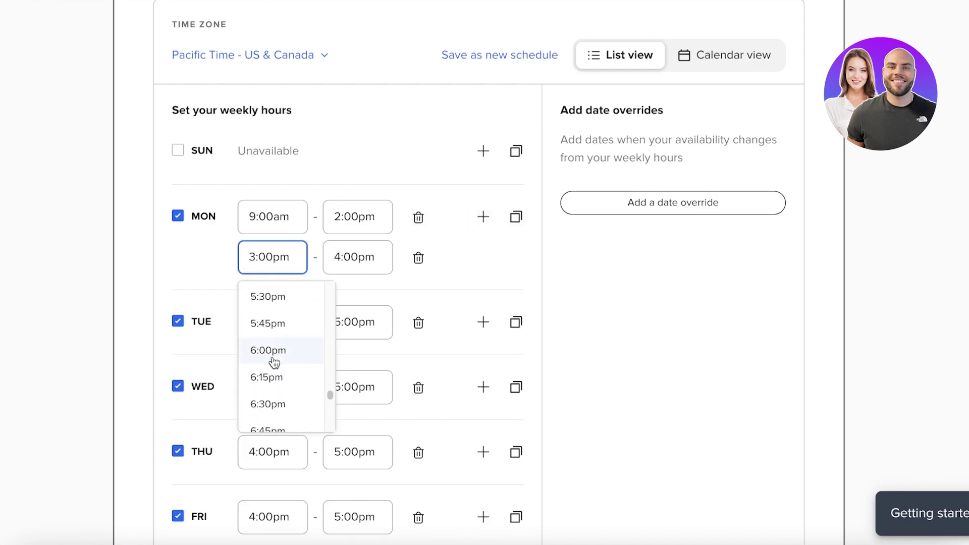
pyautogui.click(276, 300)
pyautogui.click(358, 256)
pyautogui.scroll(-9, 359, 373)
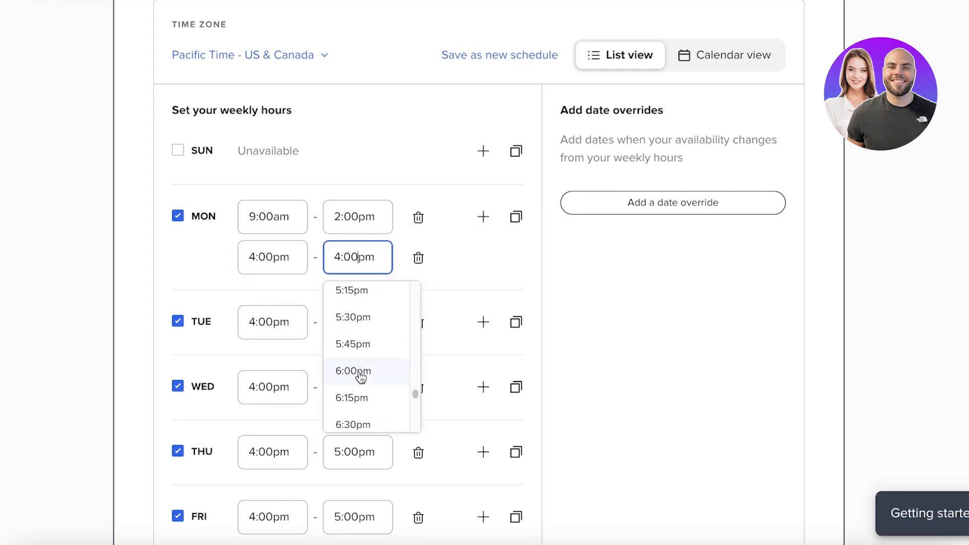
pyautogui.click(363, 310)
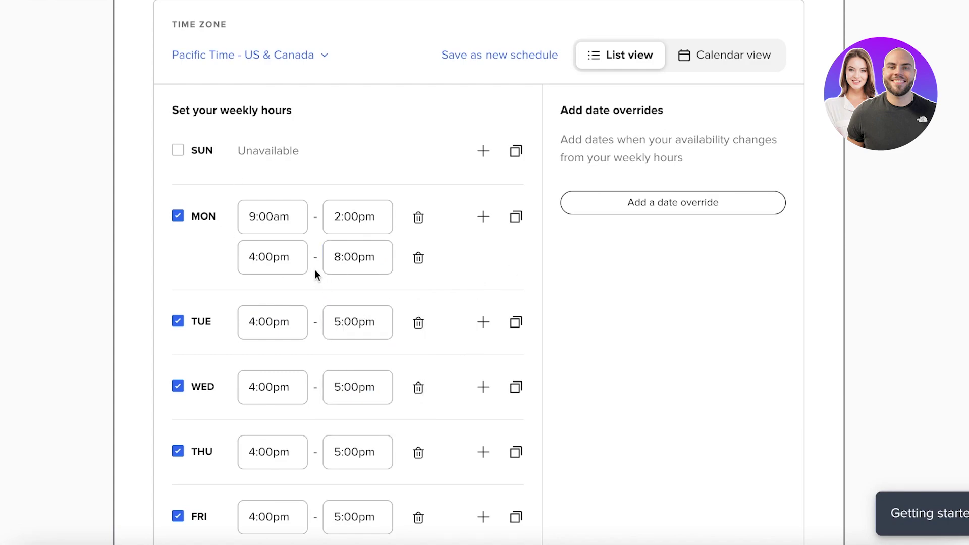
# Copy Monday's two time slots to every day from Tuesday through Saturday.
pyautogui.scroll(-1, 290, 298)
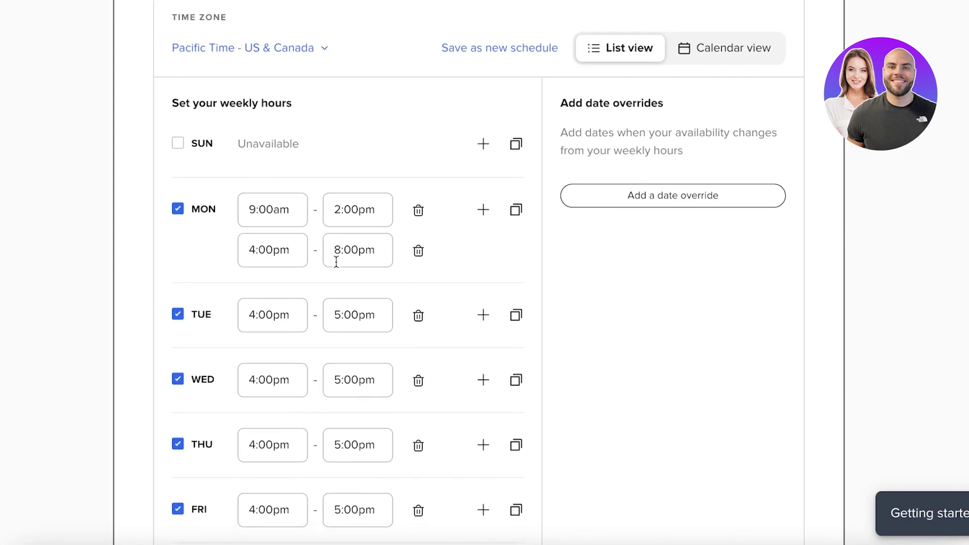
pyautogui.click(516, 204)
pyautogui.click(607, 322)
pyautogui.click(613, 354)
pyautogui.click(614, 358)
pyautogui.click(614, 358)
pyautogui.click(614, 379)
pyautogui.click(613, 403)
pyautogui.click(611, 432)
pyautogui.click(587, 458)
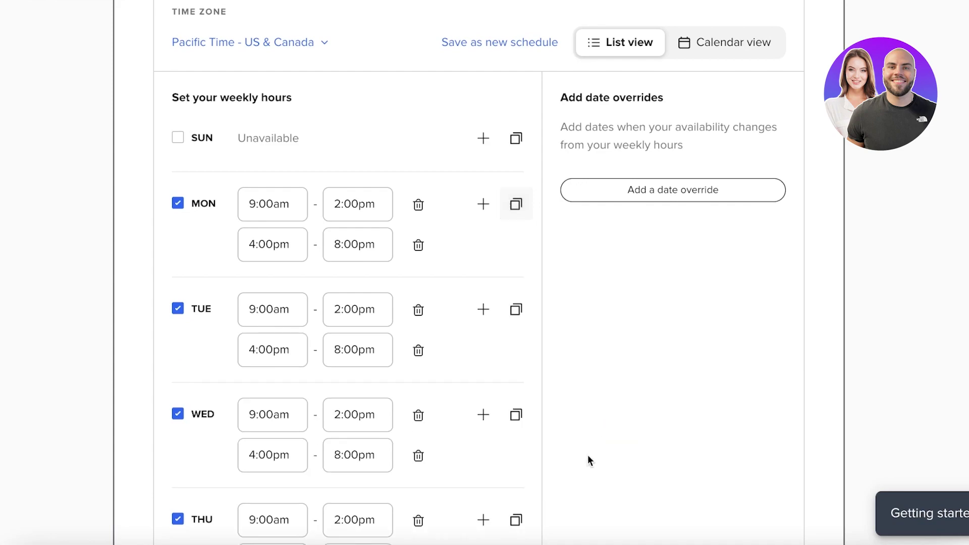
# Replace Wednesday's second time slot with a new one from 9:30pm to 11:45pm.
pyautogui.scroll(-5, 332, 498)
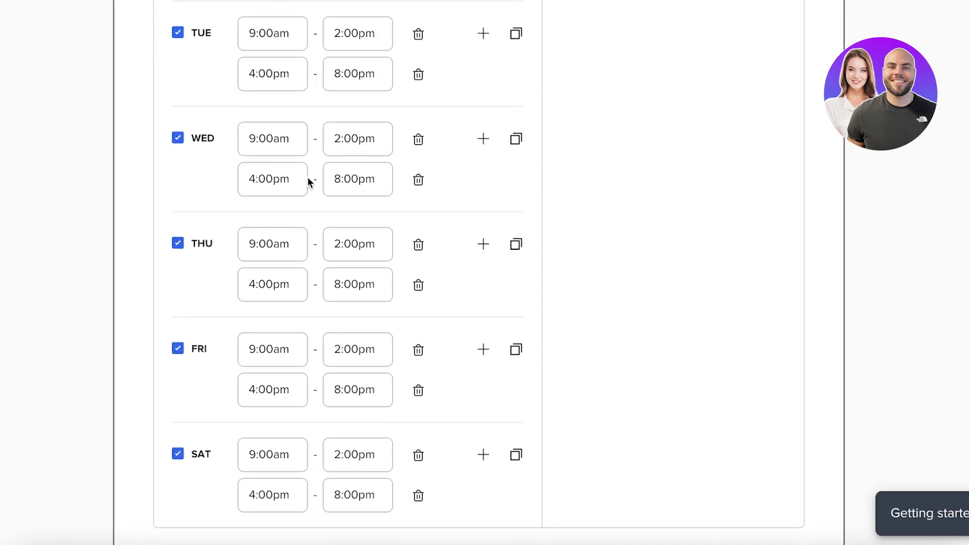
pyautogui.click(265, 180)
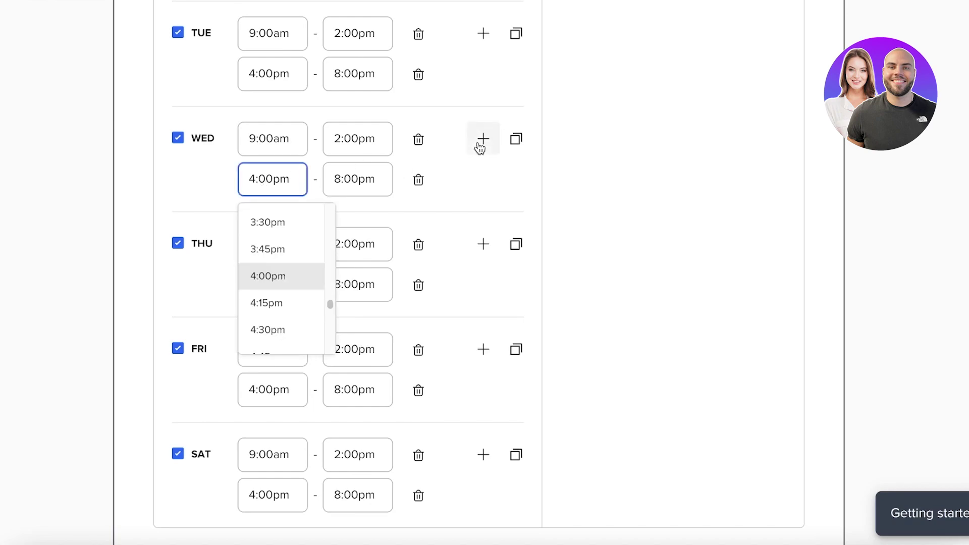
pyautogui.click(428, 183)
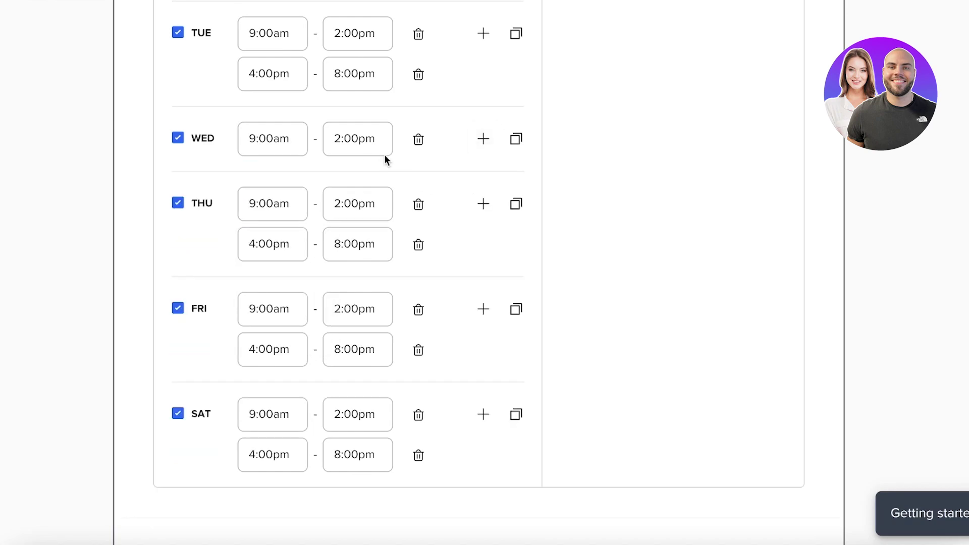
pyautogui.click(483, 139)
pyautogui.click(261, 185)
pyautogui.scroll(-10, 262, 290)
pyautogui.click(262, 296)
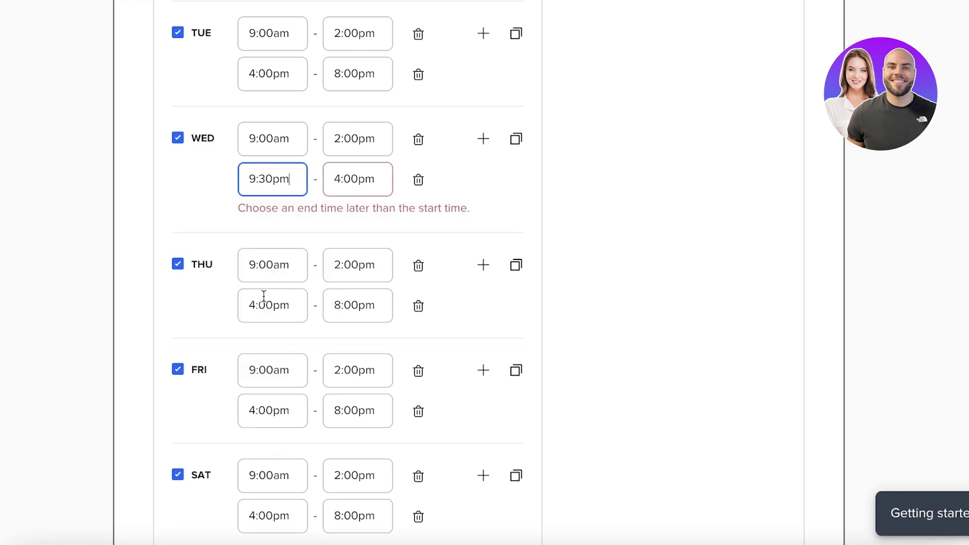
pyautogui.click(357, 180)
pyautogui.scroll(-15, 353, 263)
pyautogui.click(358, 288)
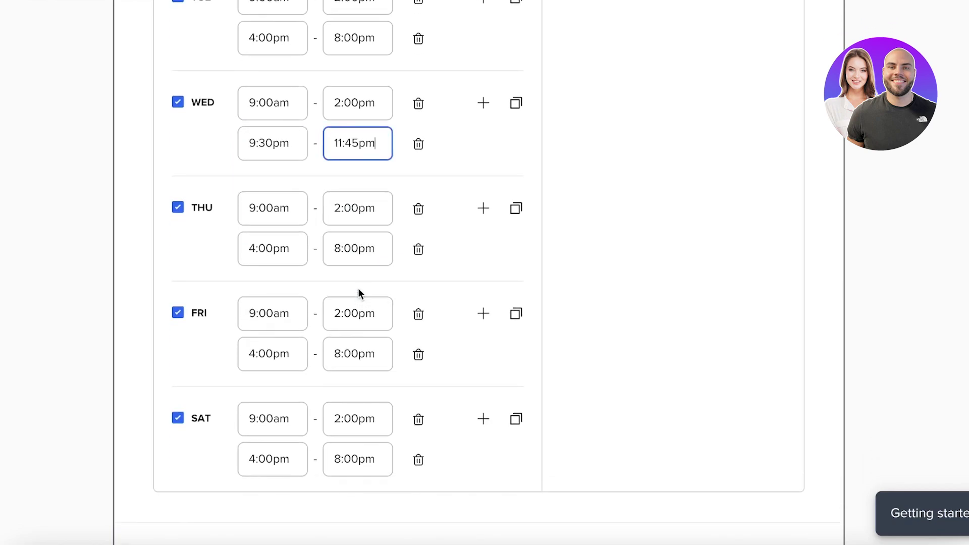
# Review the custom weekly hours and the option to save them as a new schedule, without saving one.
pyautogui.scroll(-7, 662, 199)
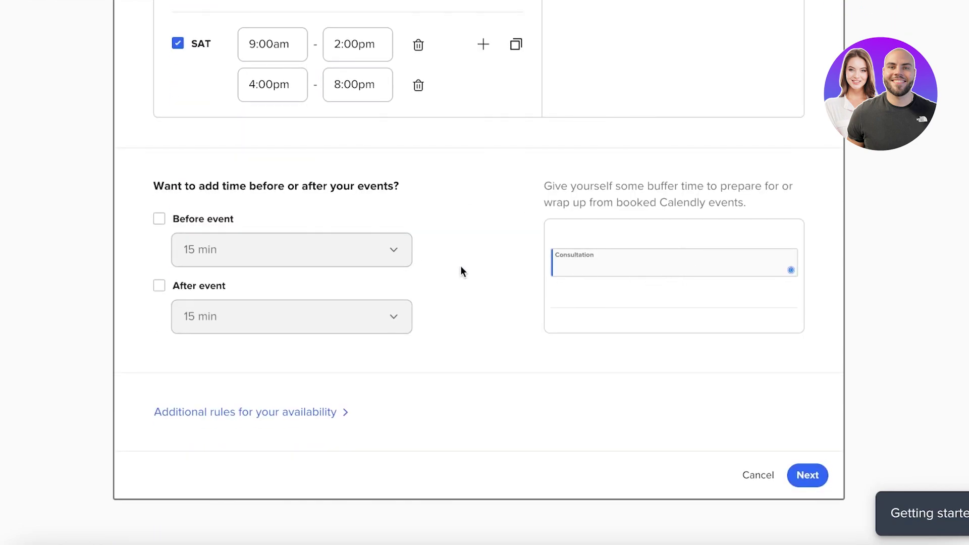
pyautogui.scroll(20, 461, 270)
pyautogui.scroll(-20, 230, 373)
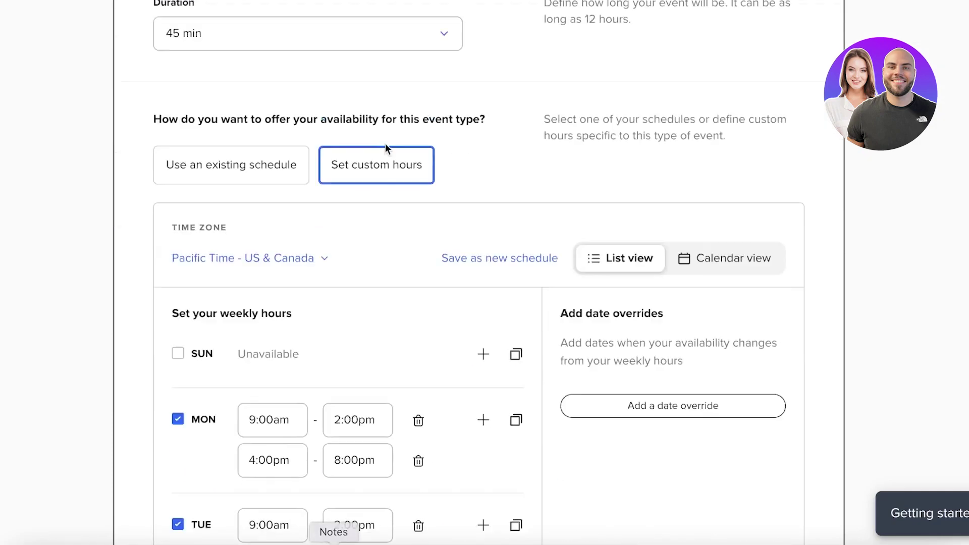
pyautogui.scroll(14, 381, 350)
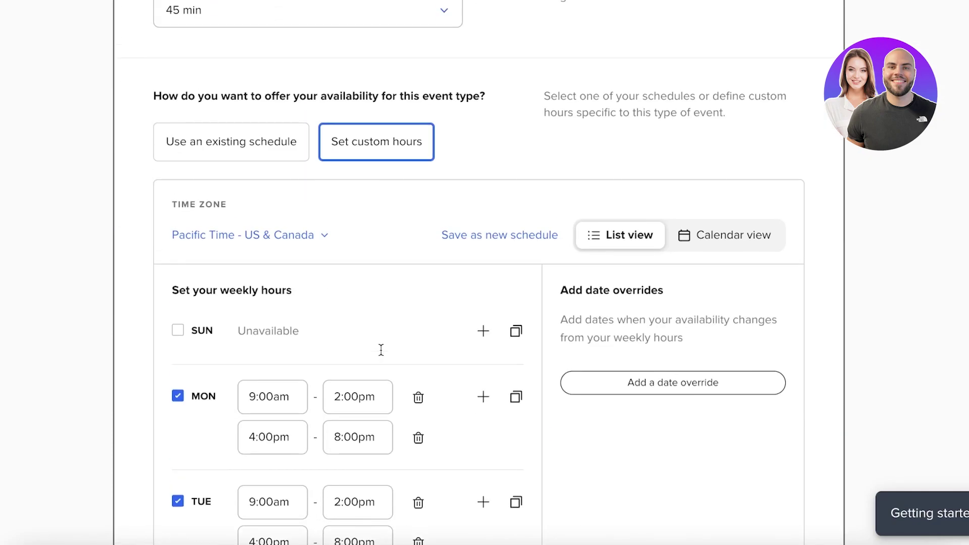
pyautogui.click(515, 236)
pyautogui.click(426, 316)
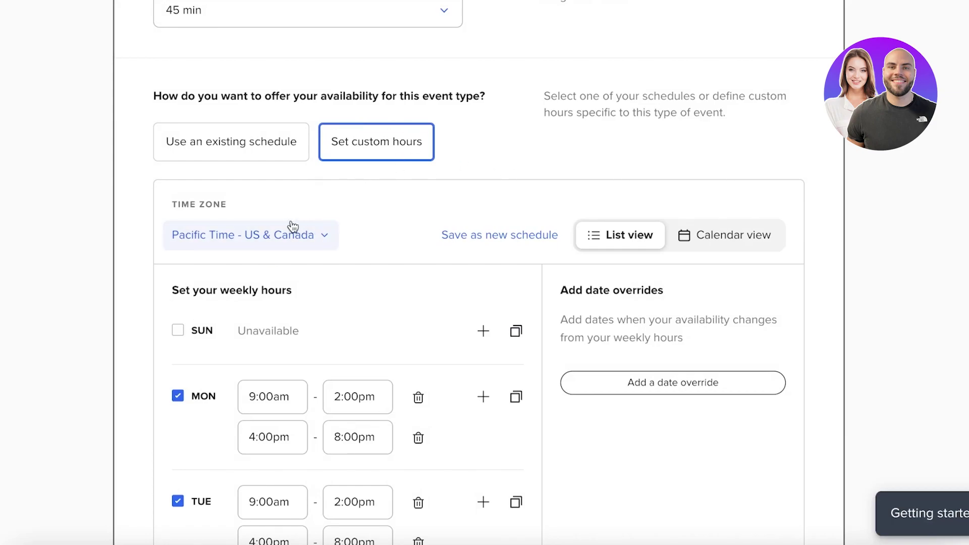
pyautogui.scroll(-1, 455, 291)
pyautogui.scroll(-1, 456, 291)
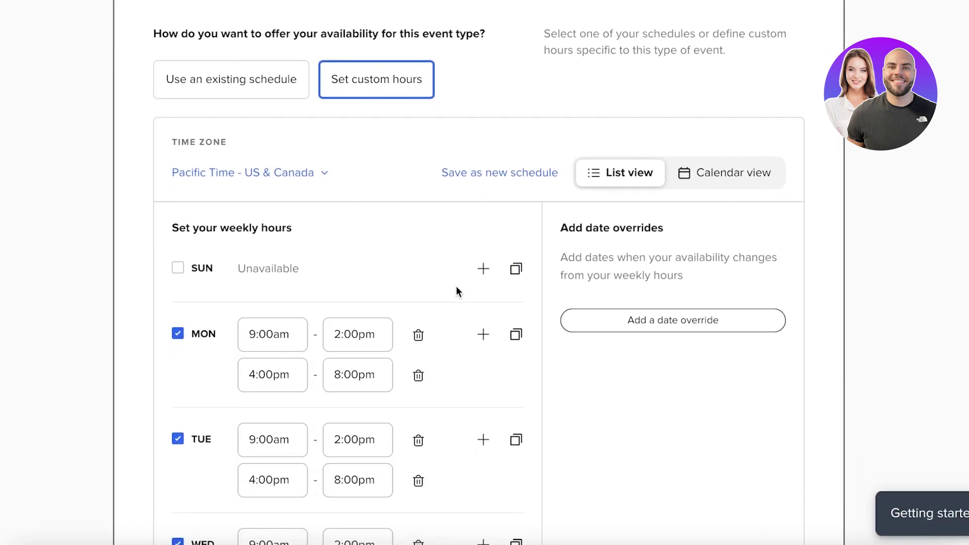
pyautogui.scroll(-14, 501, 138)
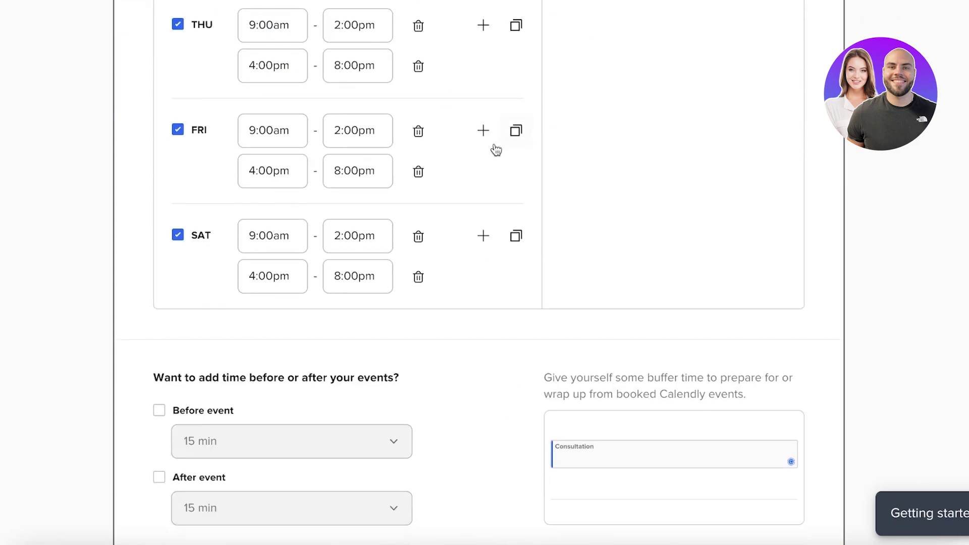
pyautogui.click(179, 236)
pyautogui.click(158, 295)
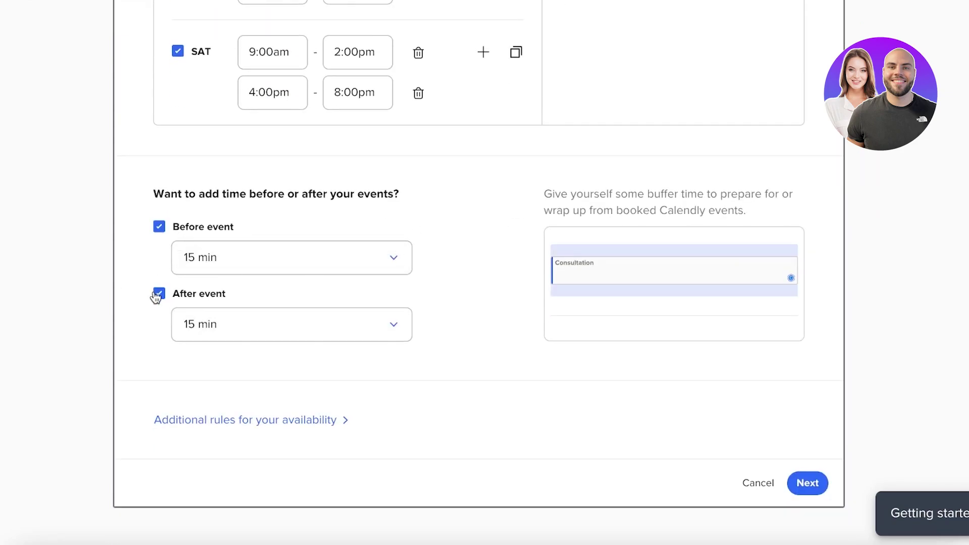
pyautogui.click(176, 303)
pyautogui.click(208, 227)
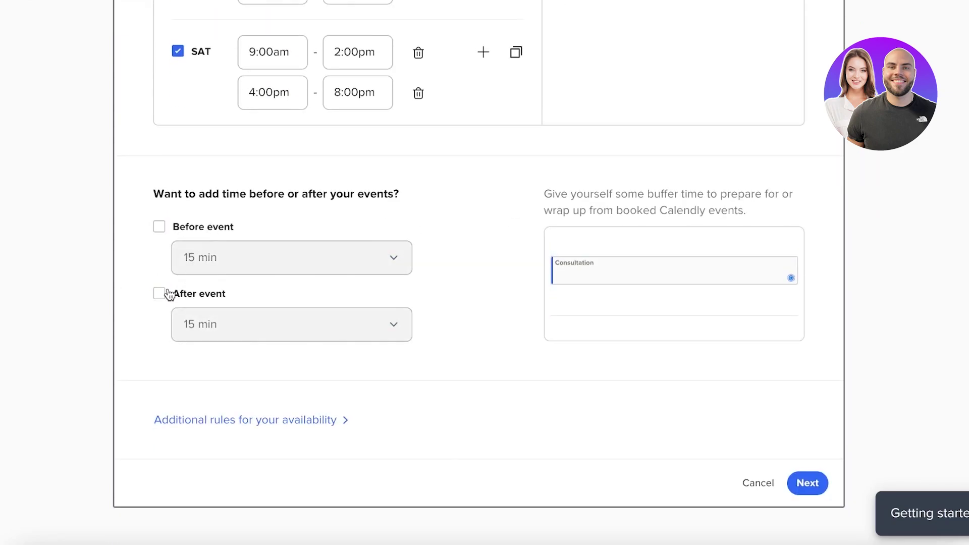
# Enable buffer time before and after the event and set both buffers to 5 min.
pyautogui.click(173, 233)
pyautogui.click(197, 259)
pyautogui.click(208, 298)
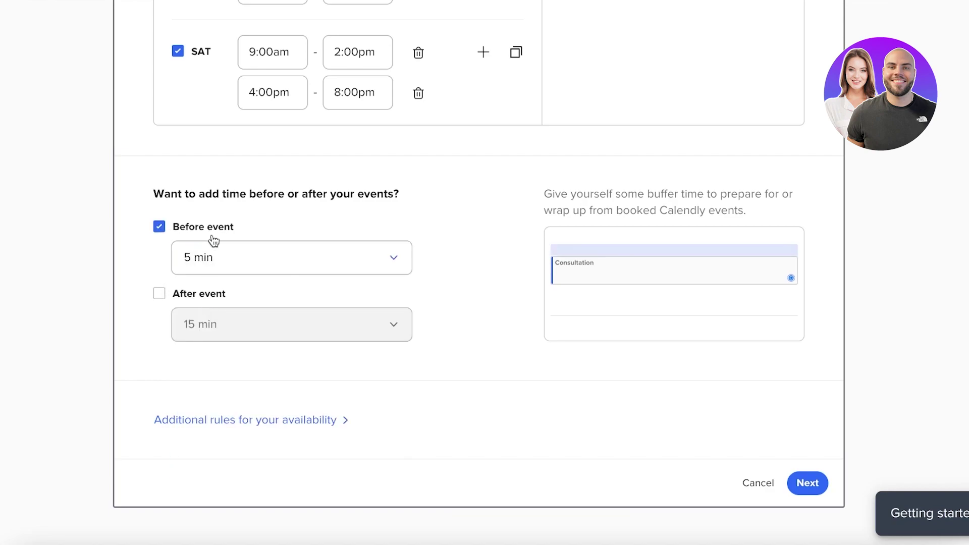
pyautogui.click(169, 294)
pyautogui.click(202, 324)
pyautogui.scroll(4, 202, 461)
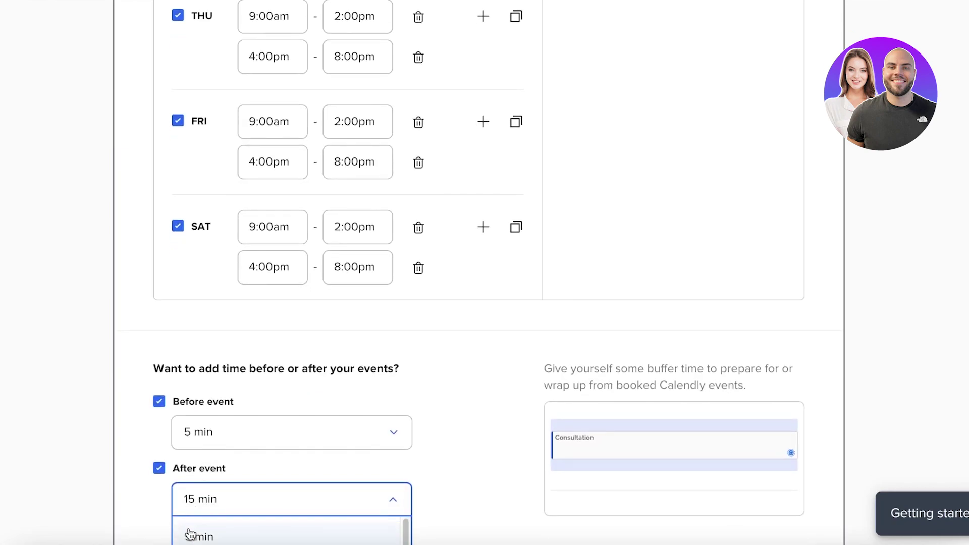
pyautogui.click(190, 535)
# Expand the additional rules for availability and review the choices for start time increments.
pyautogui.scroll(-20, 197, 240)
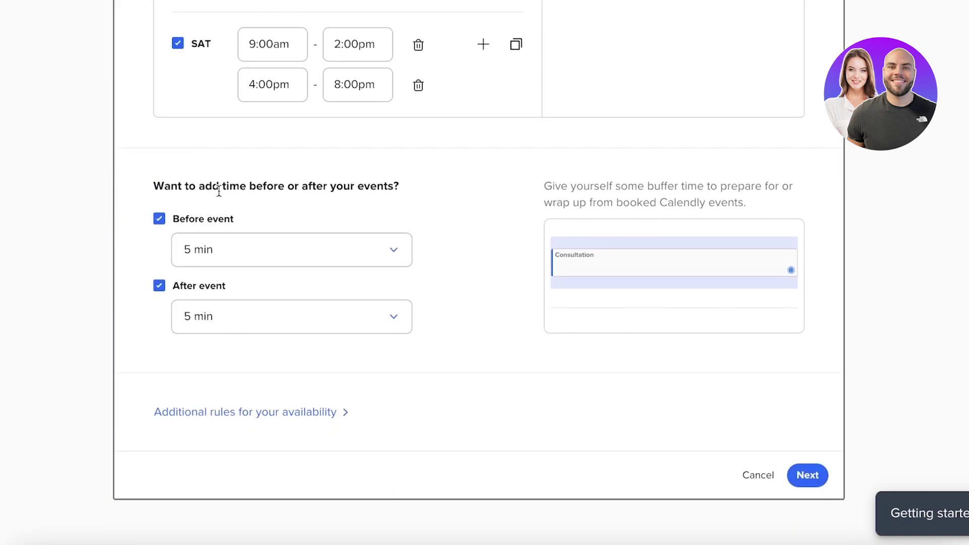
pyautogui.click(268, 411)
pyautogui.scroll(-12, 139, 203)
pyautogui.scroll(8, 139, 199)
pyautogui.scroll(-3, 139, 197)
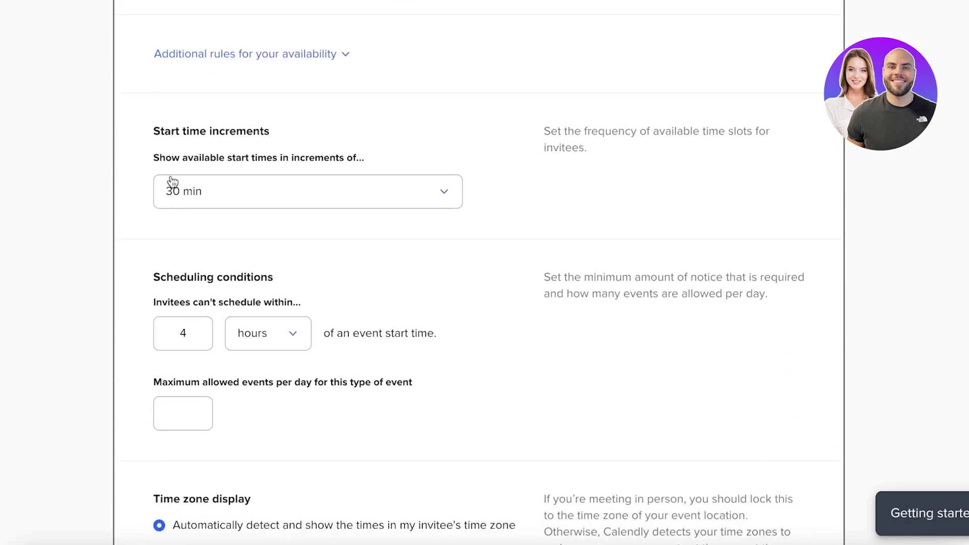
pyautogui.click(173, 183)
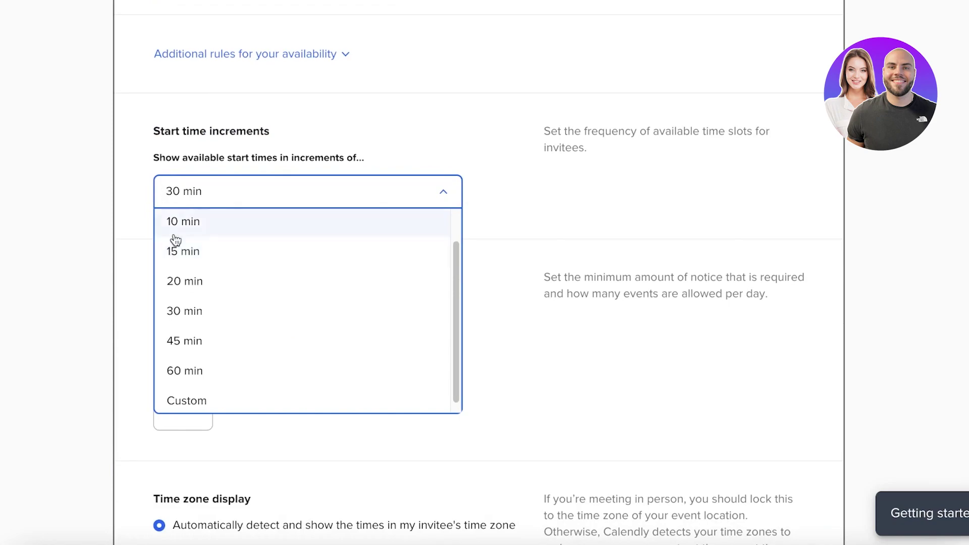
pyautogui.scroll(1, 183, 228)
pyautogui.scroll(3, 183, 227)
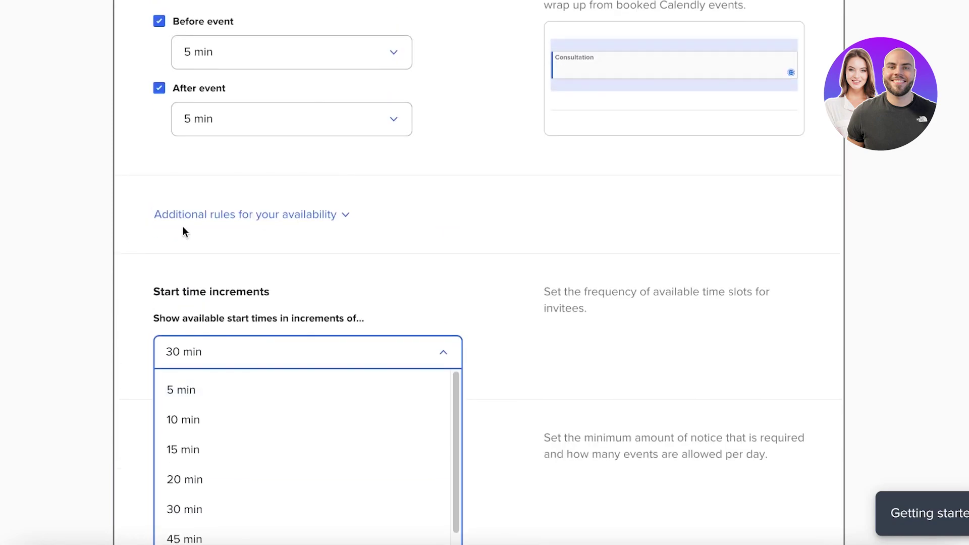
pyautogui.scroll(-2, 183, 227)
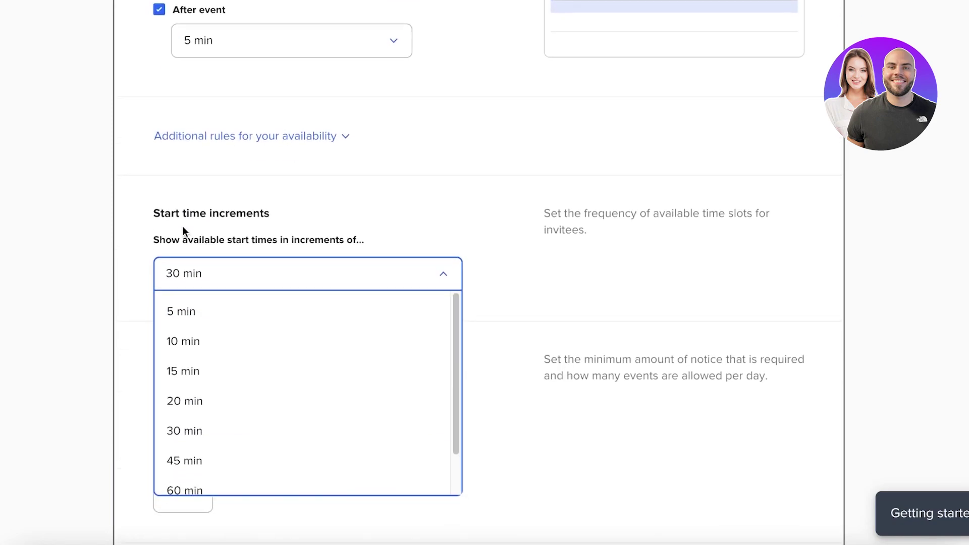
pyautogui.click(217, 262)
# Set the minimum scheduling notice so that invitees can't schedule within 8 hours of an event start time.
pyautogui.scroll(-3, 57, 255)
pyautogui.click(211, 236)
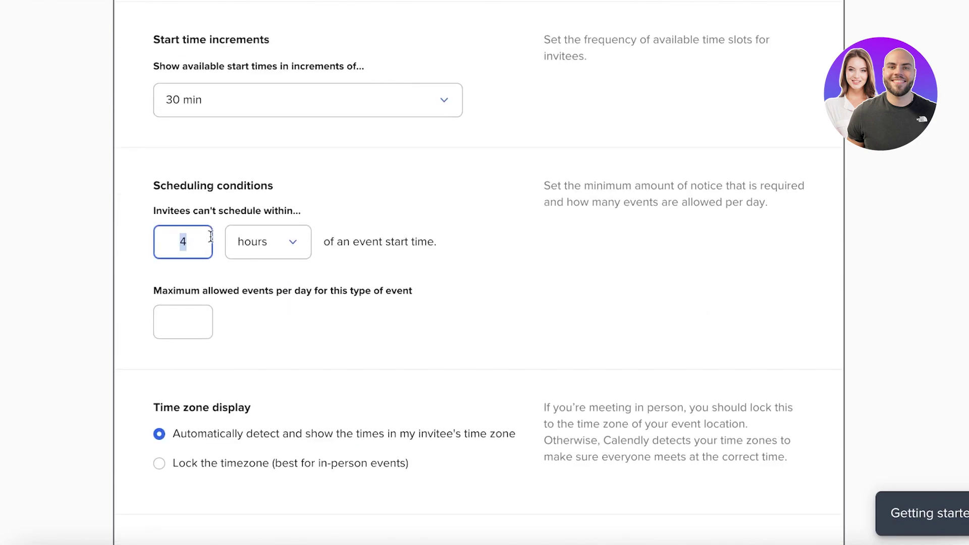
pyautogui.write('8')
pyautogui.click(413, 167)
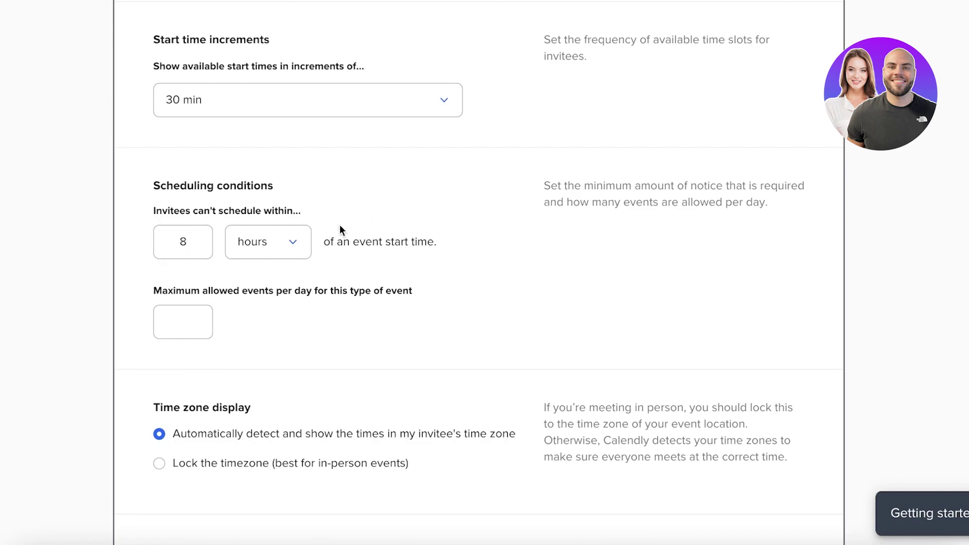
# Limit this event type to a maximum of 5 events per day and save the booking settings.
pyautogui.click(197, 309)
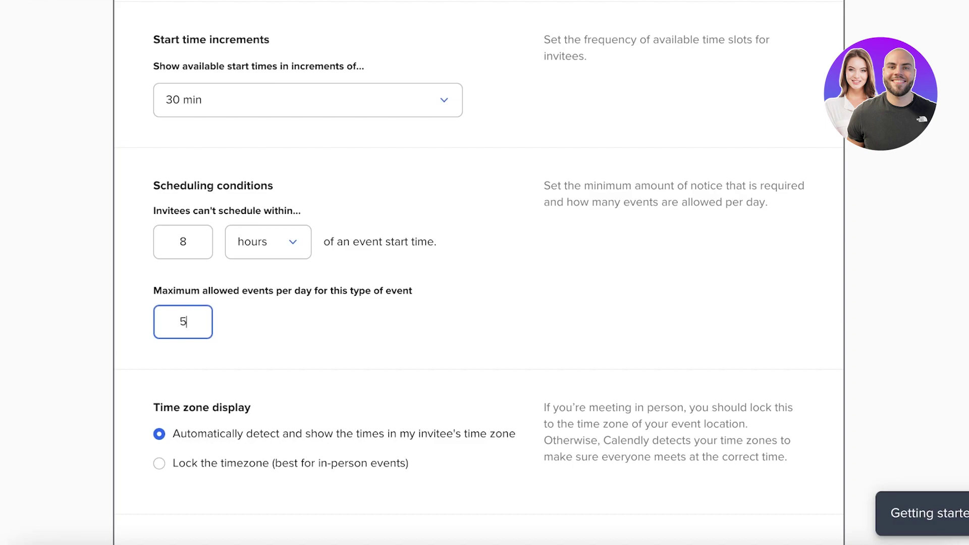
pyautogui.click(266, 315)
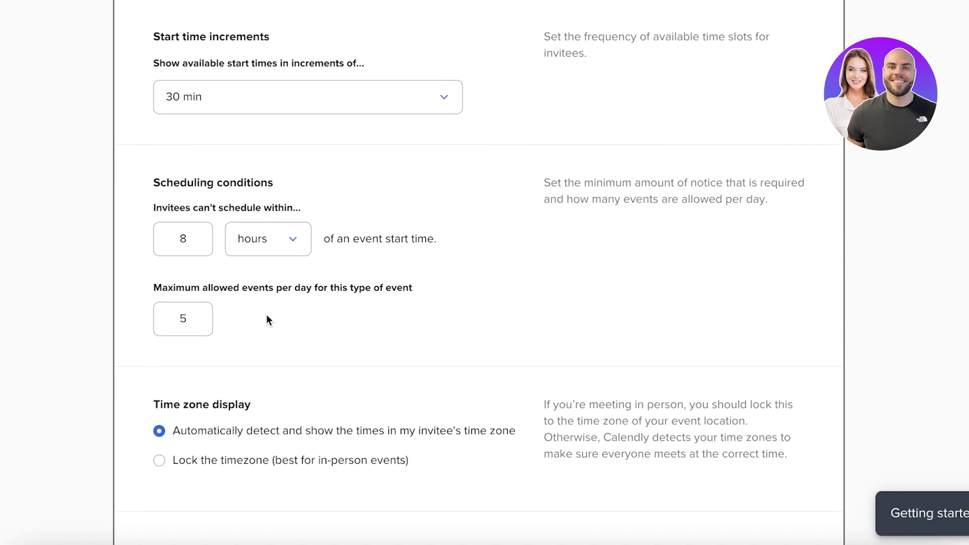
pyautogui.scroll(-4, 265, 321)
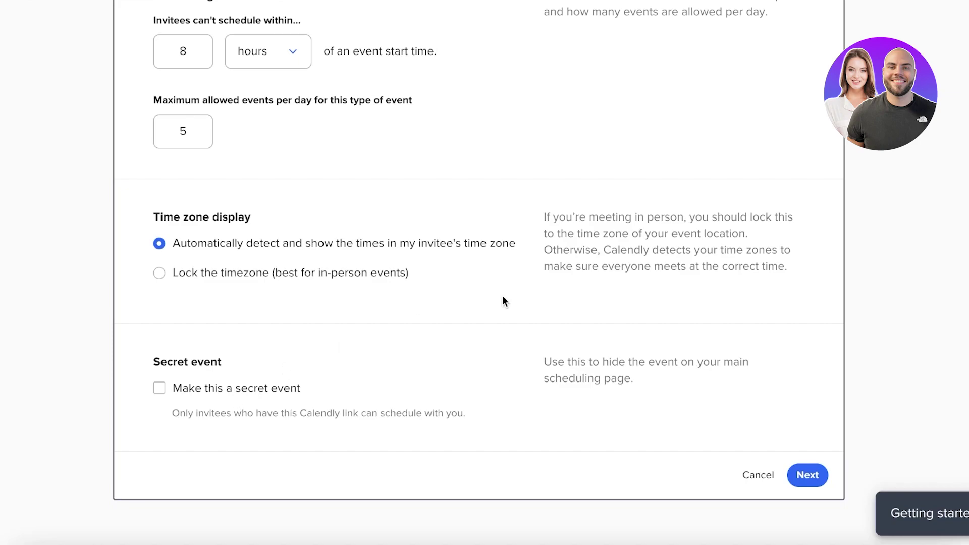
pyautogui.scroll(3, 323, 313)
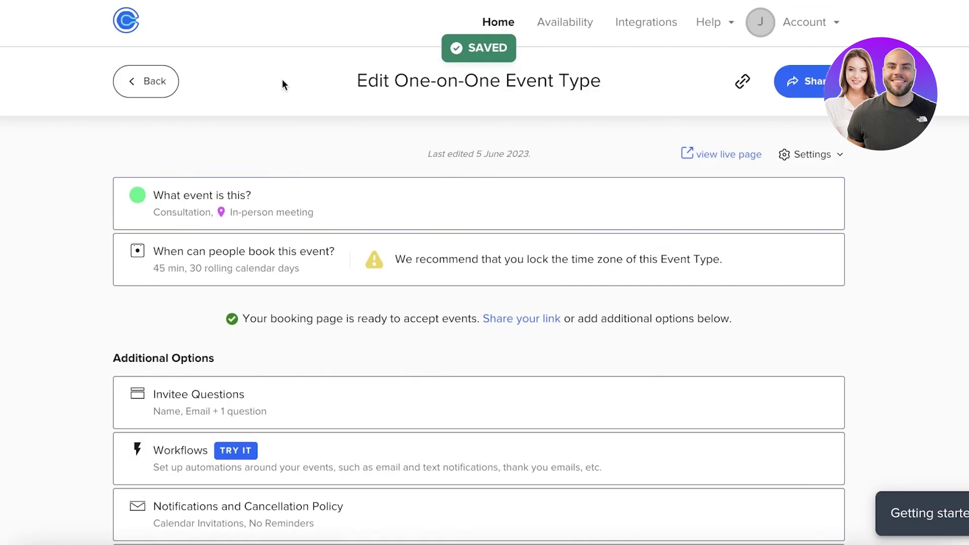
# Return to the event types overview and copy the Consultation event's booking link.
pyautogui.click(499, 25)
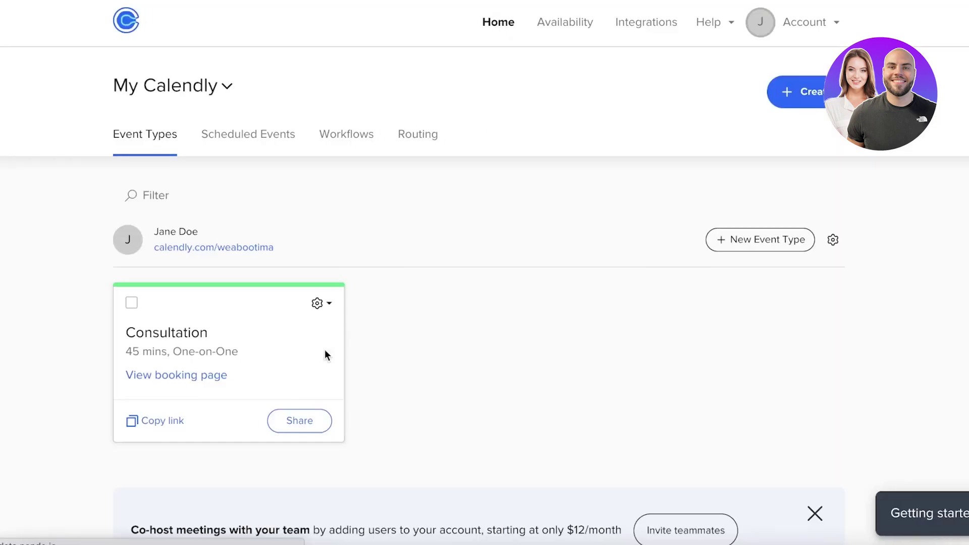
pyautogui.click(159, 419)
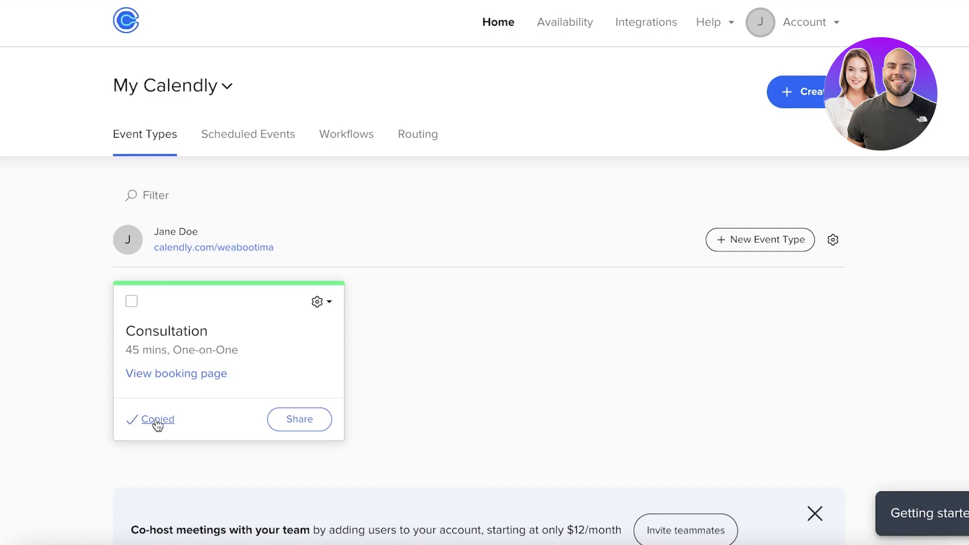
# Open the Consultation booking page and check the available days in July 2023 and the time slots on June 14.
pyautogui.click(192, 373)
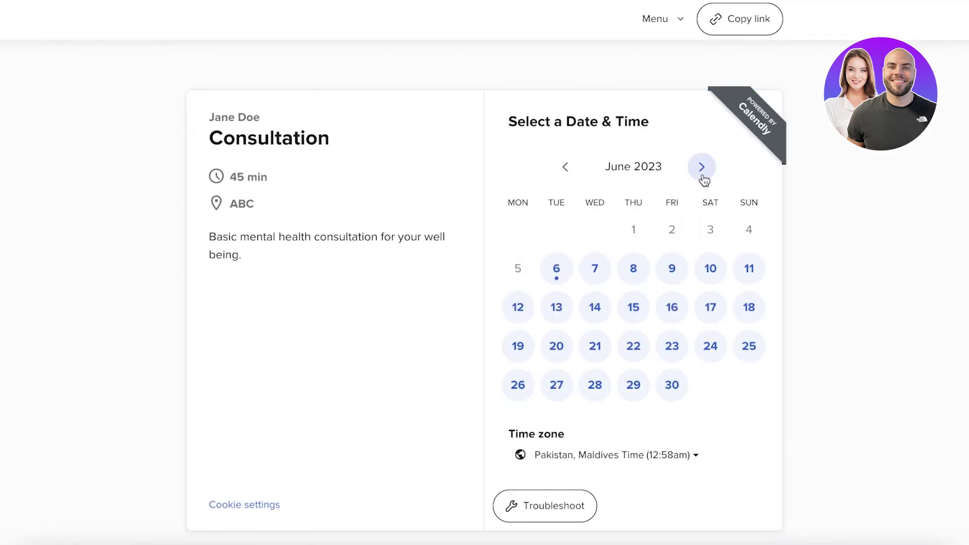
pyautogui.click(702, 168)
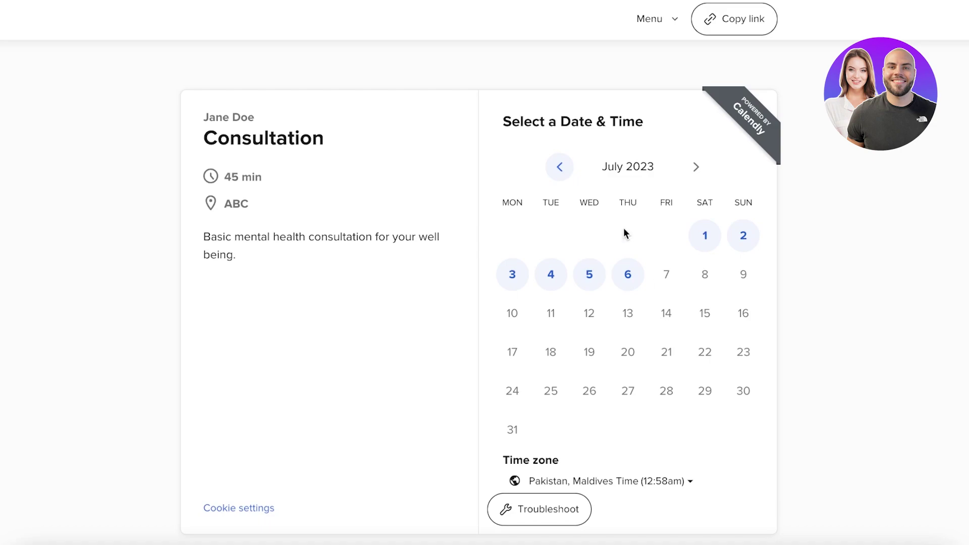
pyautogui.click(560, 167)
pyautogui.click(595, 311)
pyautogui.scroll(-10, 733, 255)
pyautogui.scroll(10, 742, 292)
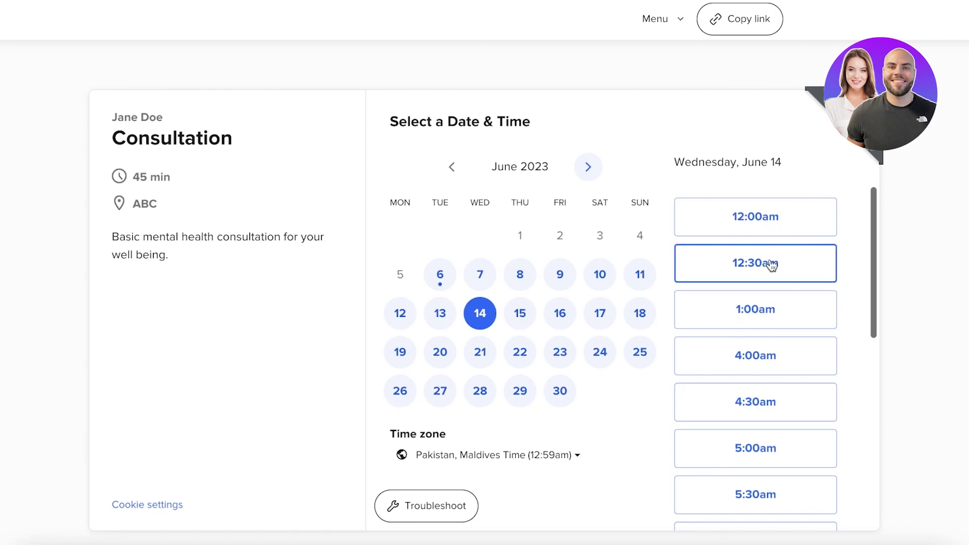
pyautogui.scroll(-1, 765, 308)
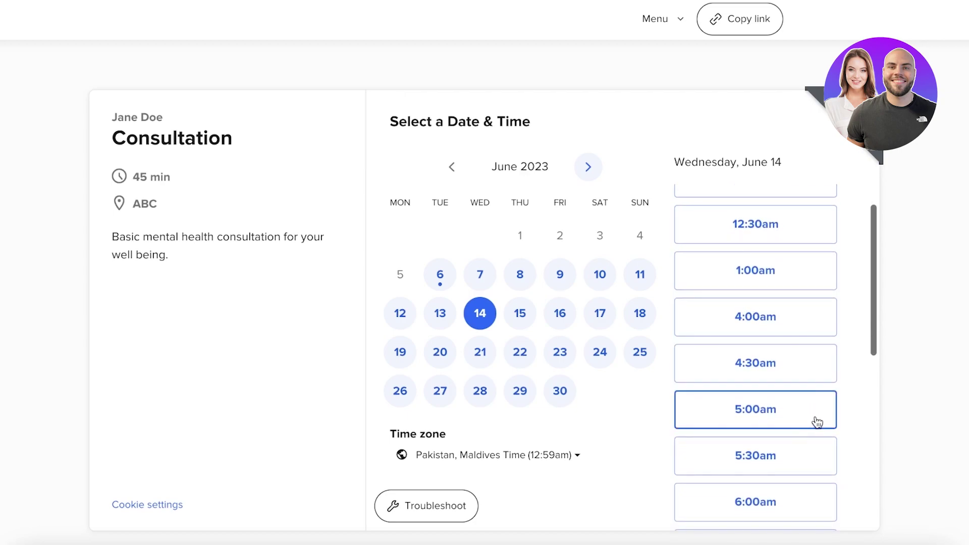
# Review the available time slots on Thursday, June 15, and close the booking page.
pyautogui.click(520, 312)
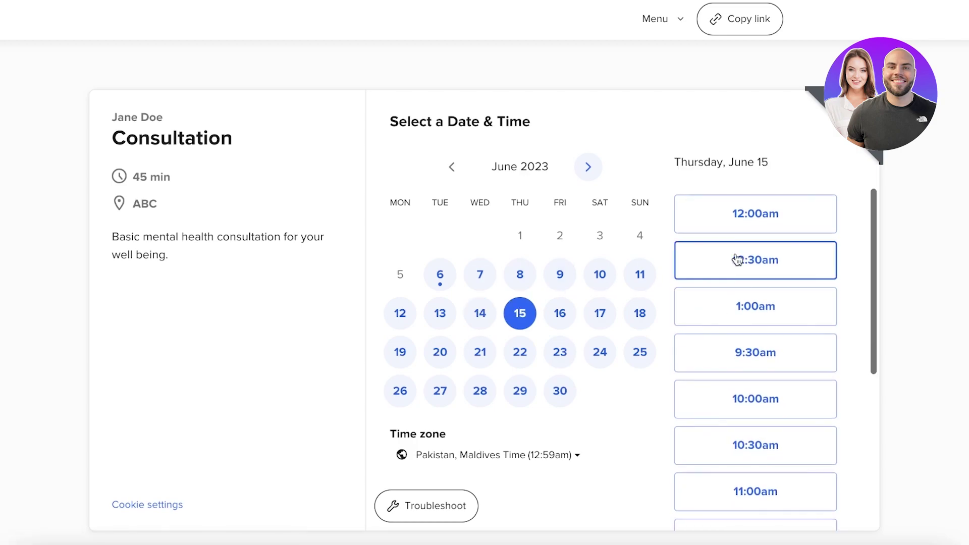
pyautogui.scroll(-6, 738, 260)
pyautogui.scroll(7, 750, 310)
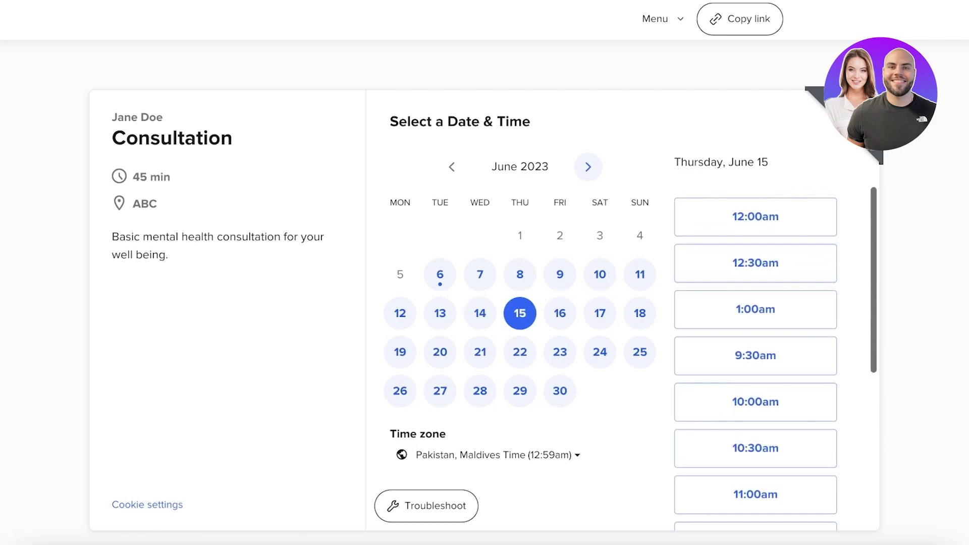
pyautogui.hotkey('ctrl', 'w')
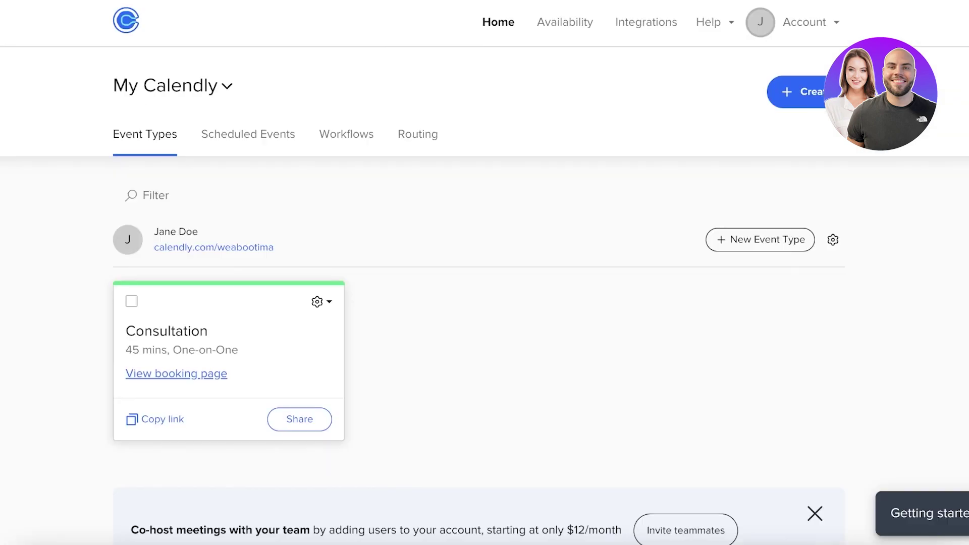
pyautogui.click(825, 15)
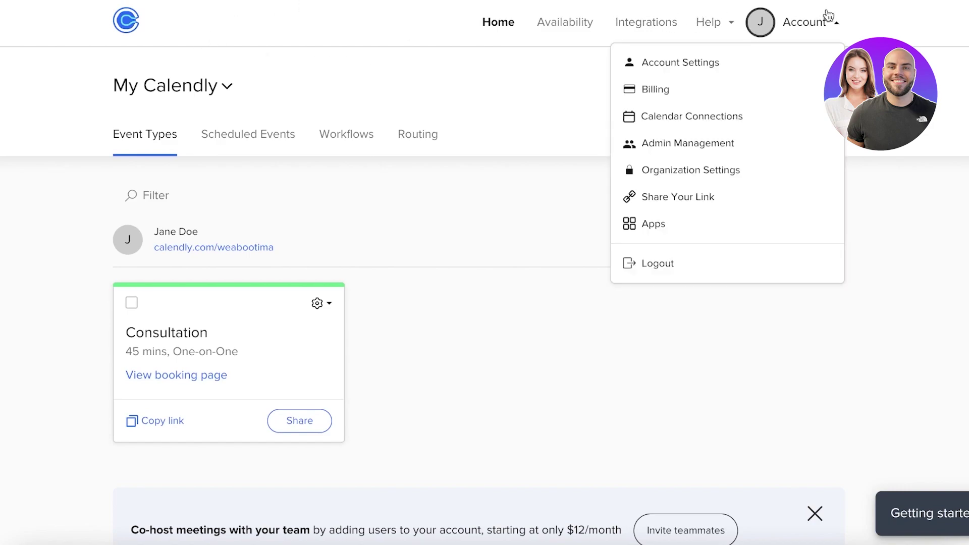
pyautogui.click(454, 197)
pyautogui.click(804, 22)
pyautogui.click(702, 251)
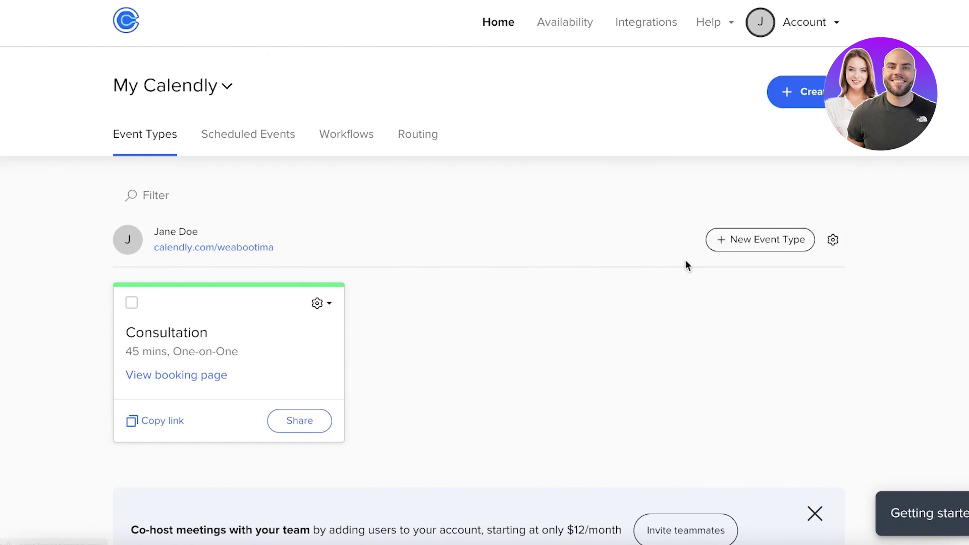
# Switch to the public Calendly website and compare the features and prices of the Basic, Essentials, Professional and Teams plans.
pyautogui.click(47, 28)
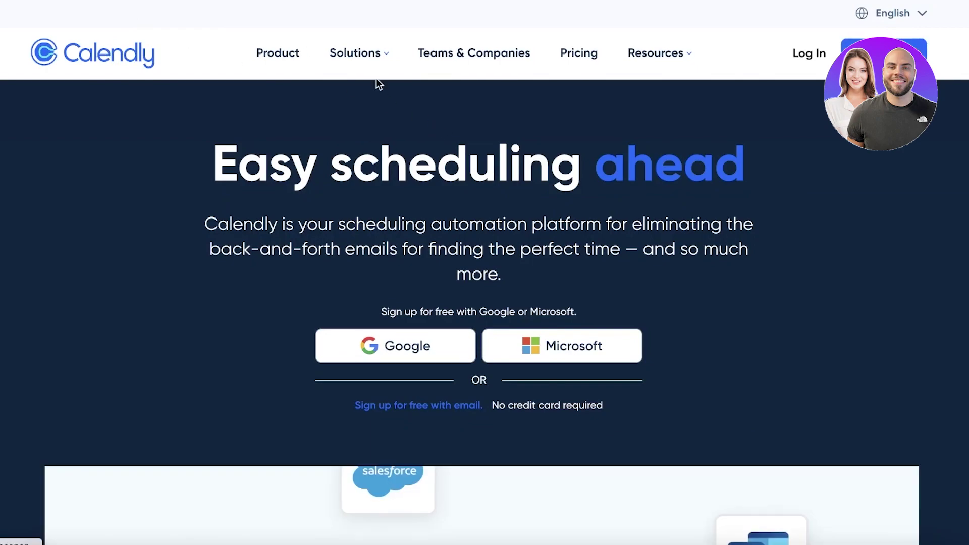
pyautogui.click(596, 64)
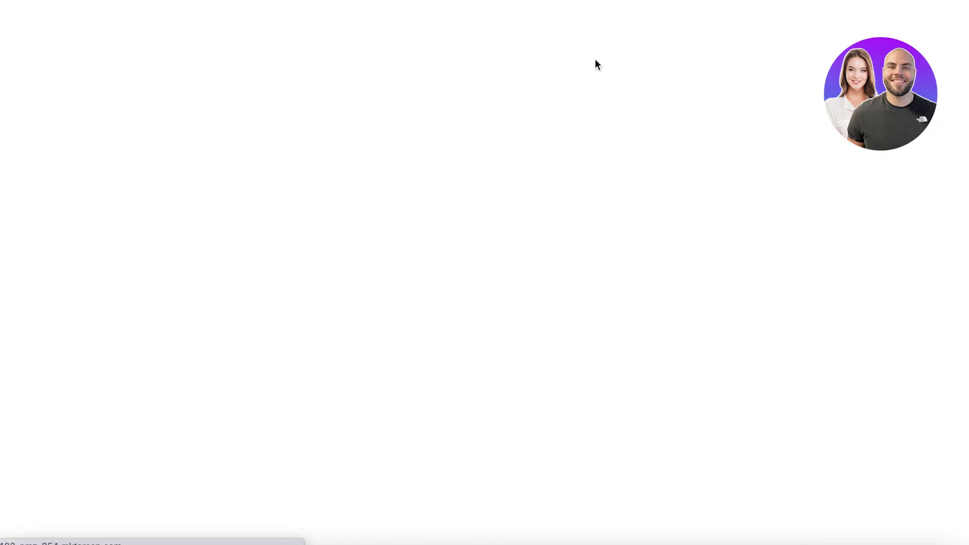
pyautogui.scroll(-3, 312, 141)
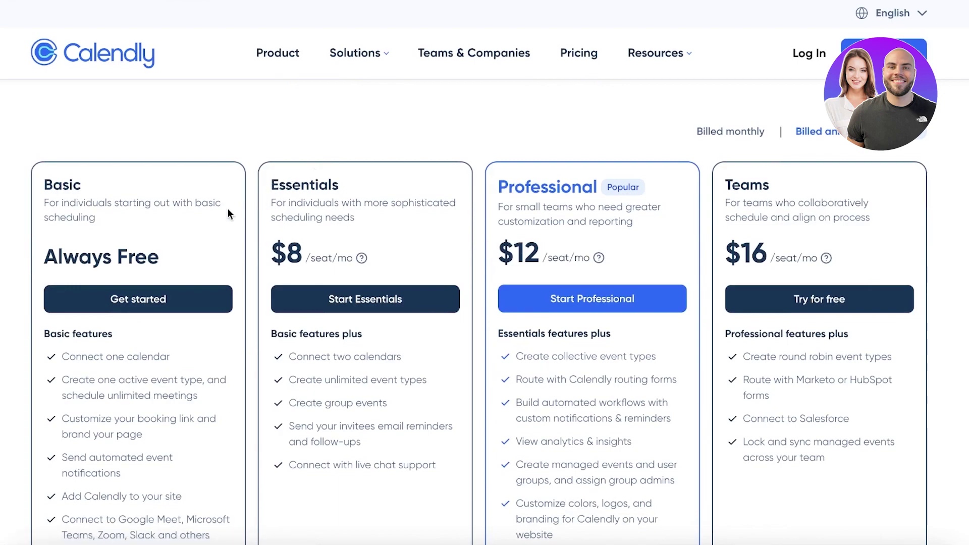
pyautogui.scroll(-2, 184, 227)
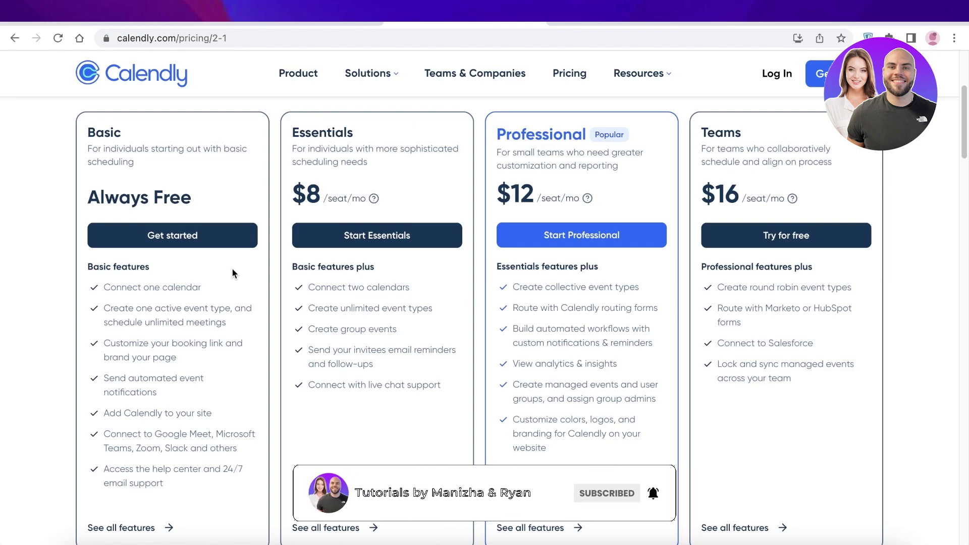
pyautogui.scroll(4, 239, 266)
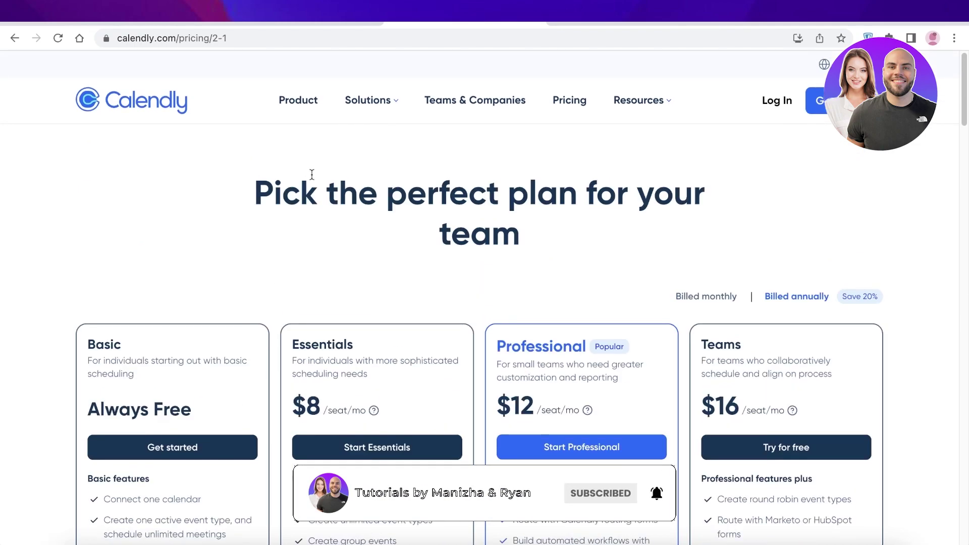